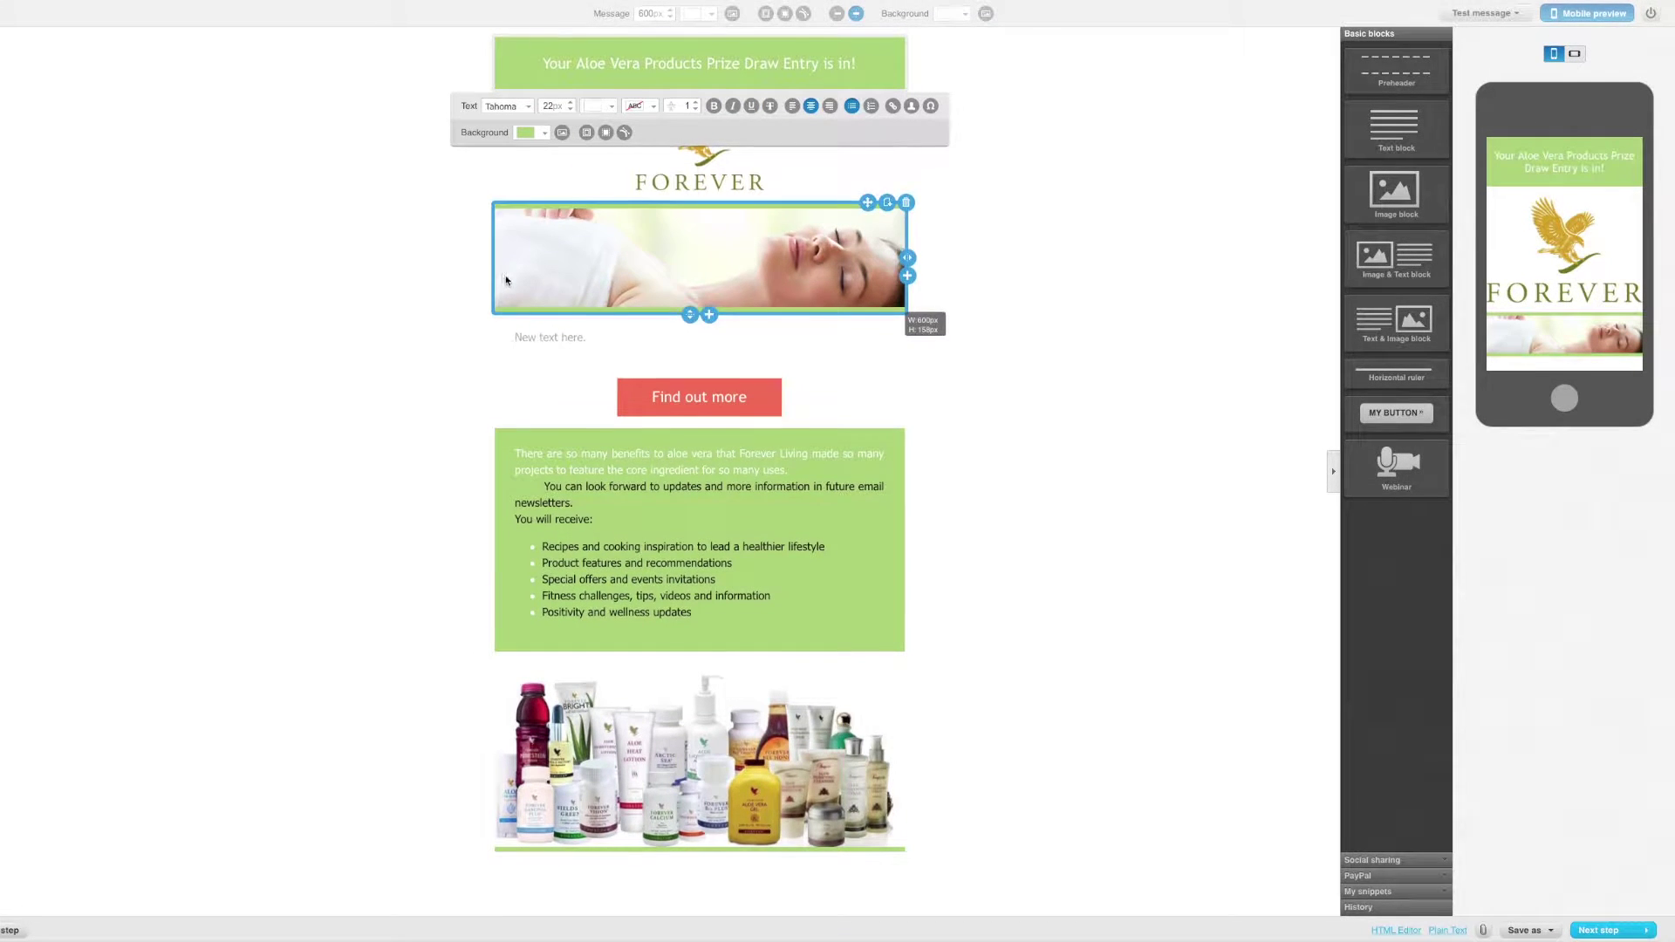
- Select the entire green header line so it can be replaced
scroll(1107, 358, down, 1)
scroll(1106, 358, up, 1)
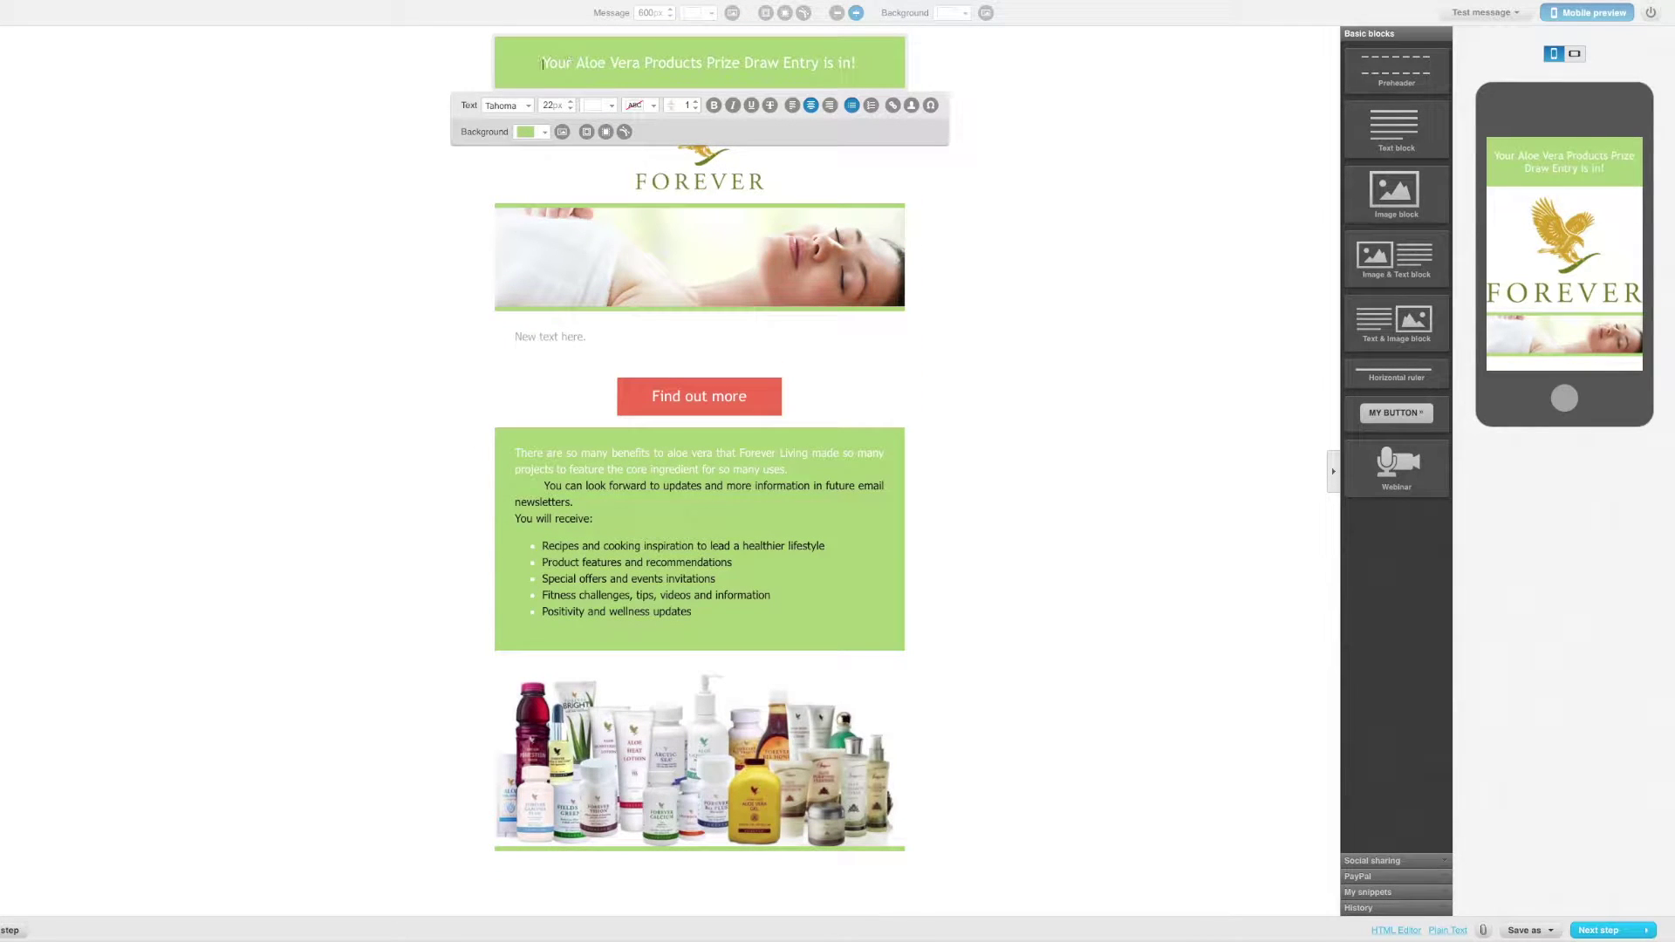
mouse_move(773, 469)
triple_click(643, 61)
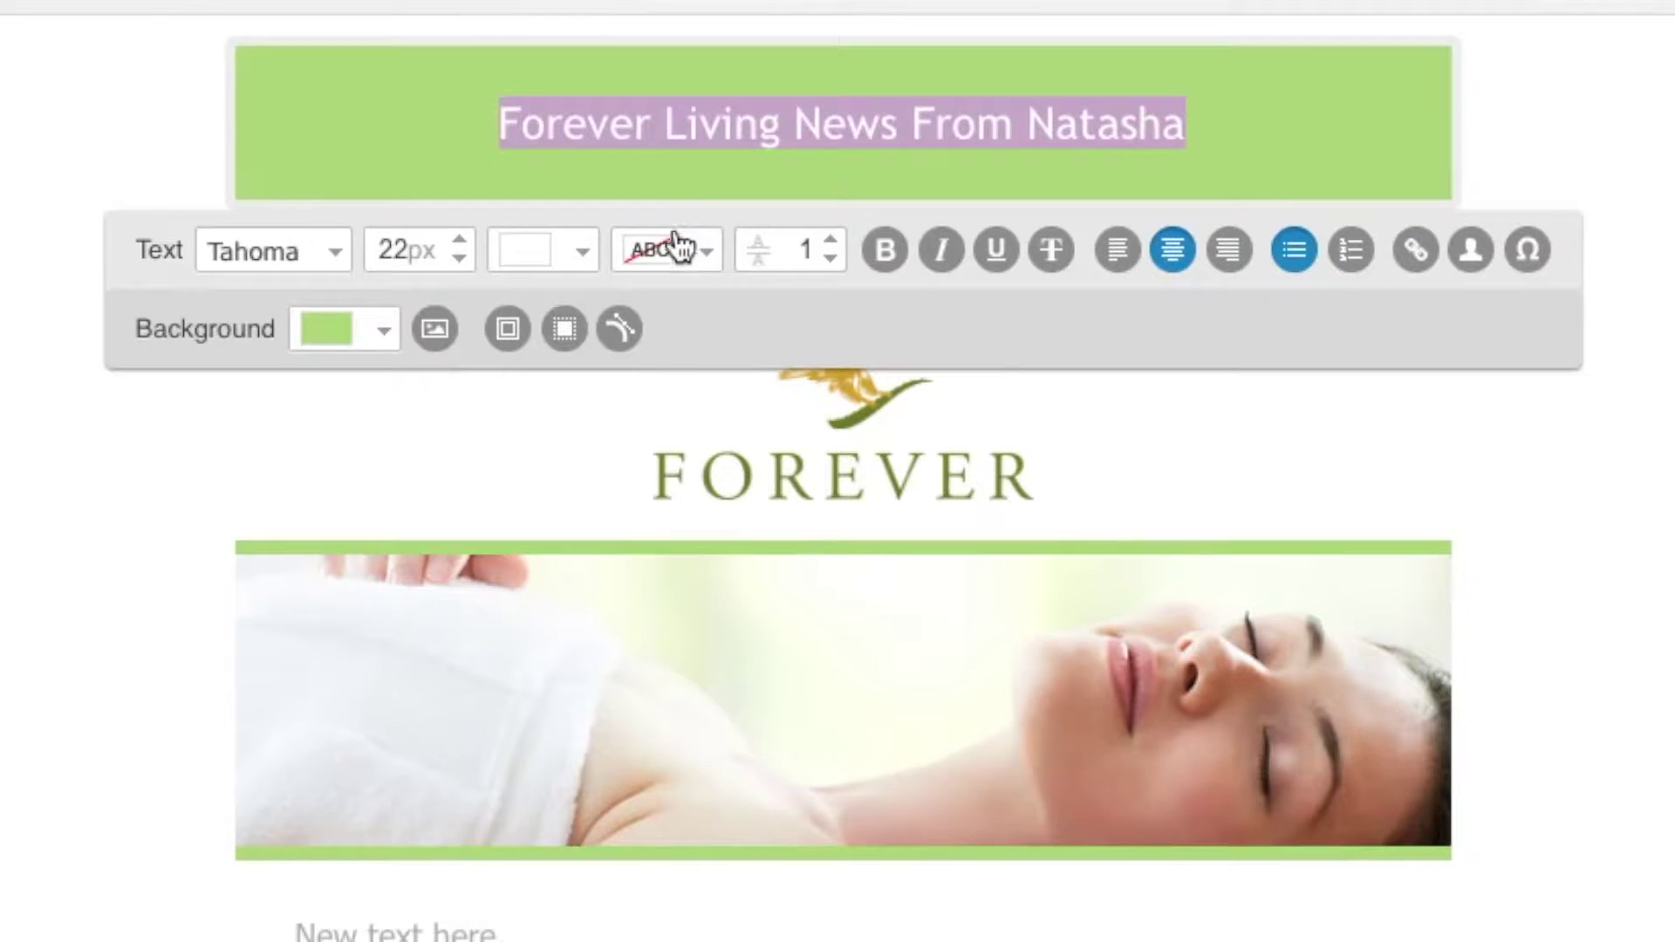
- Raise the header font size to about 34px
click(459, 242)
click(459, 243)
click(459, 243)
click(460, 244)
click(459, 245)
click(459, 244)
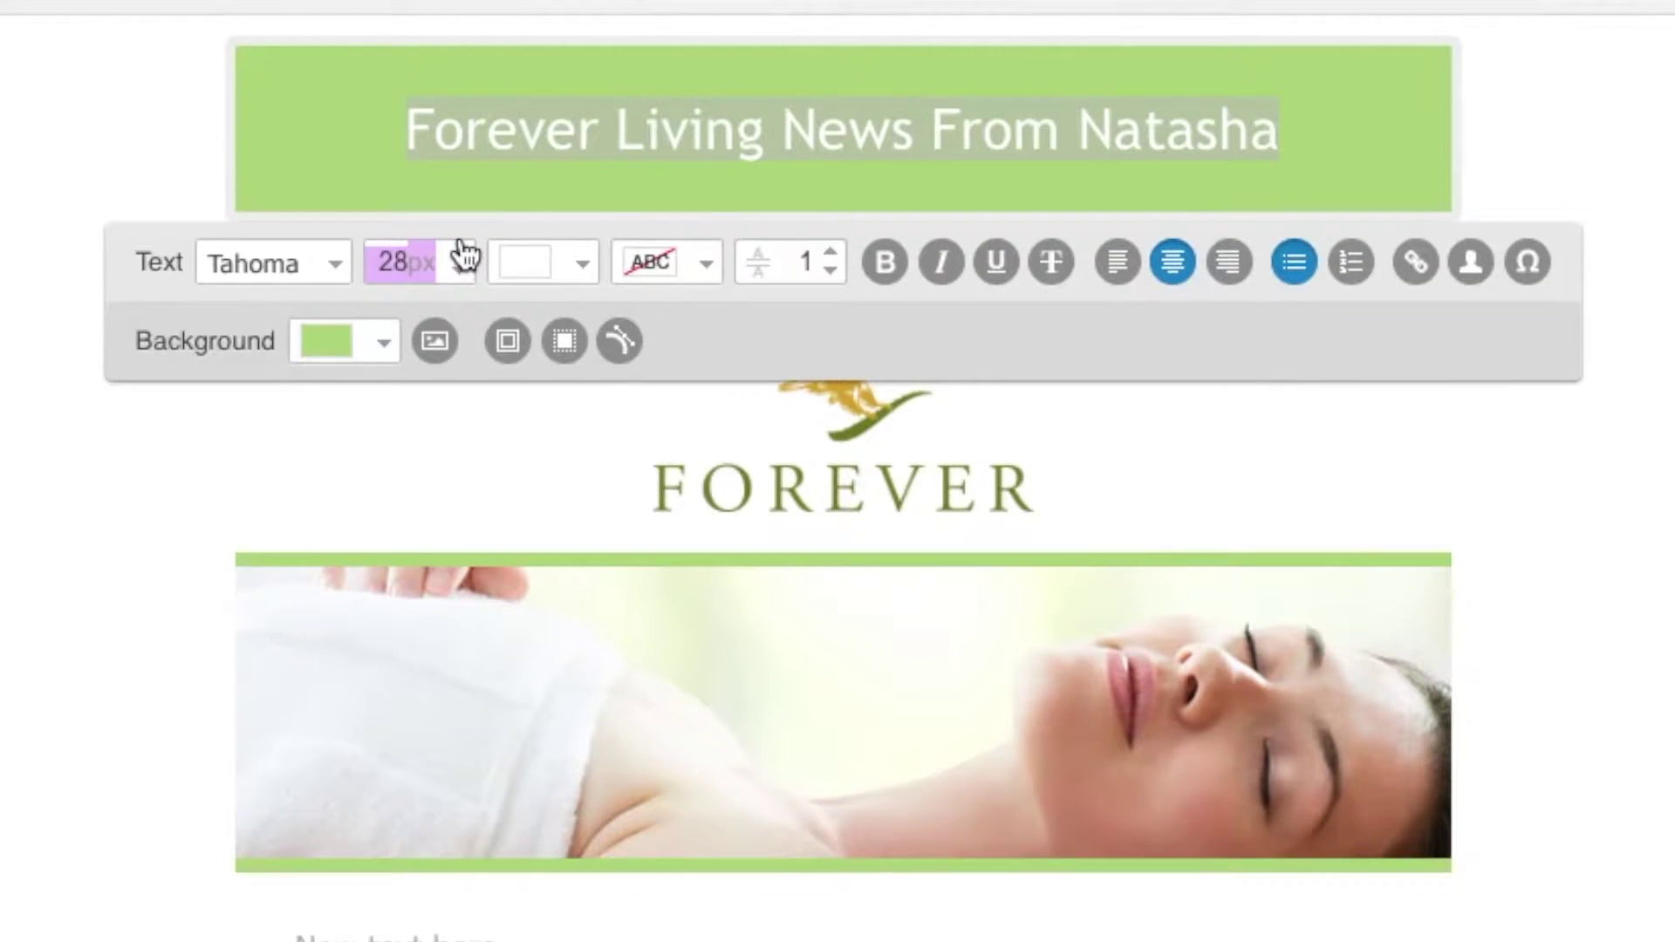
click(459, 253)
click(460, 256)
click(461, 257)
click(460, 257)
click(461, 259)
click(463, 260)
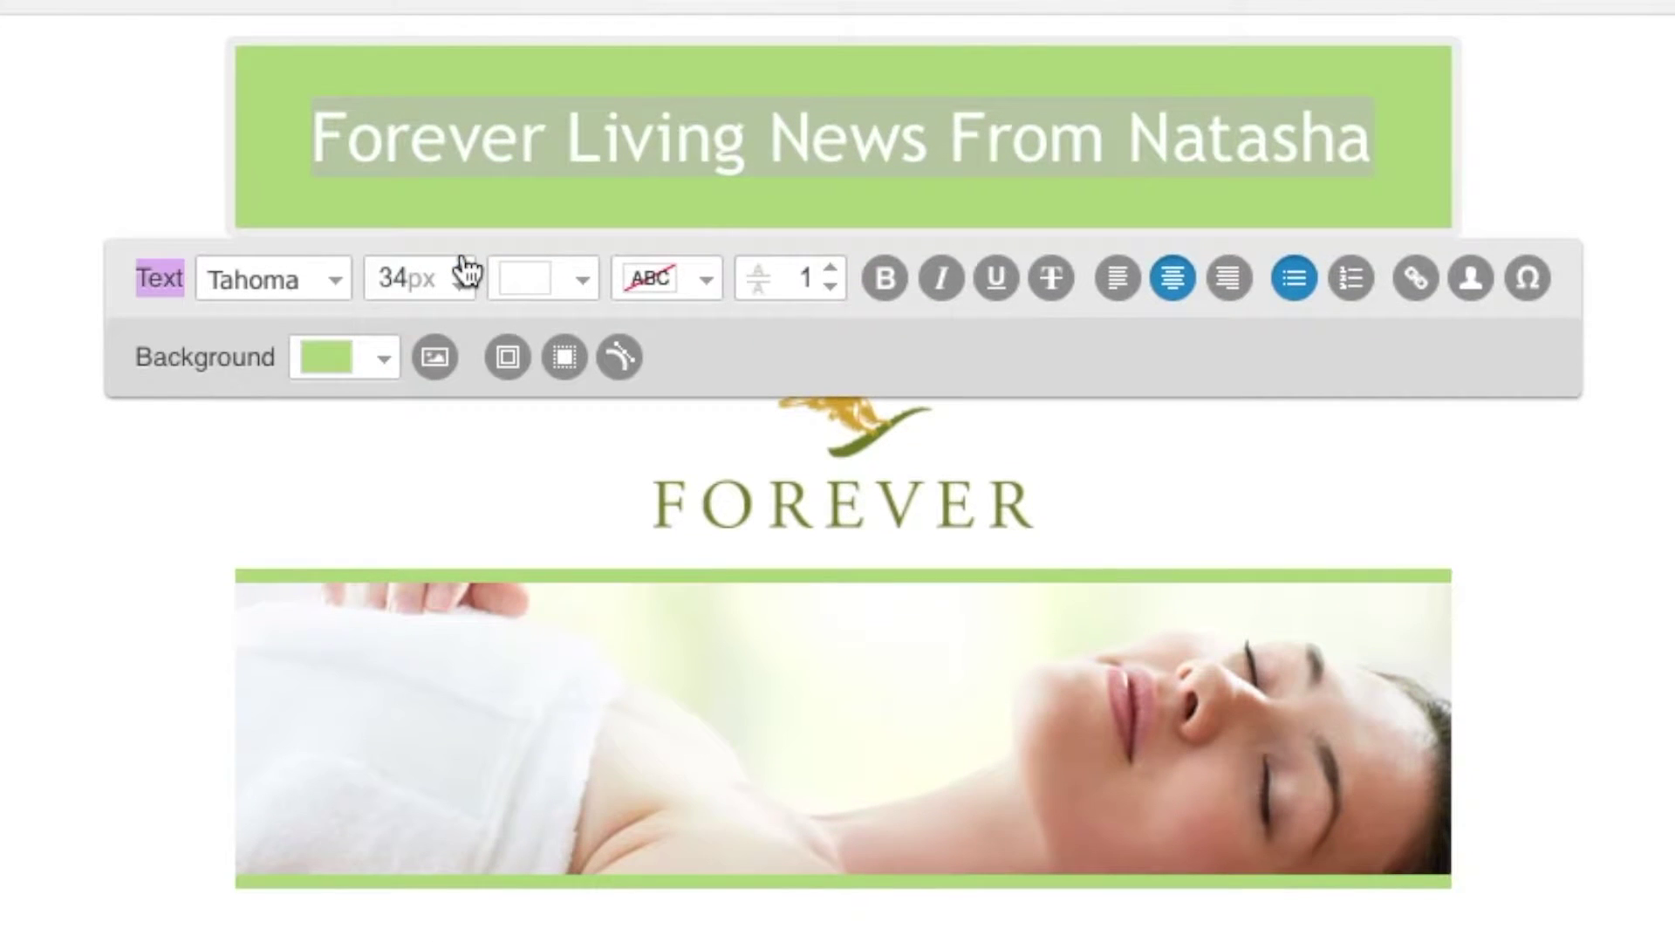
- Make the header bold and reduce it to 31px so it fits on one line
click(887, 284)
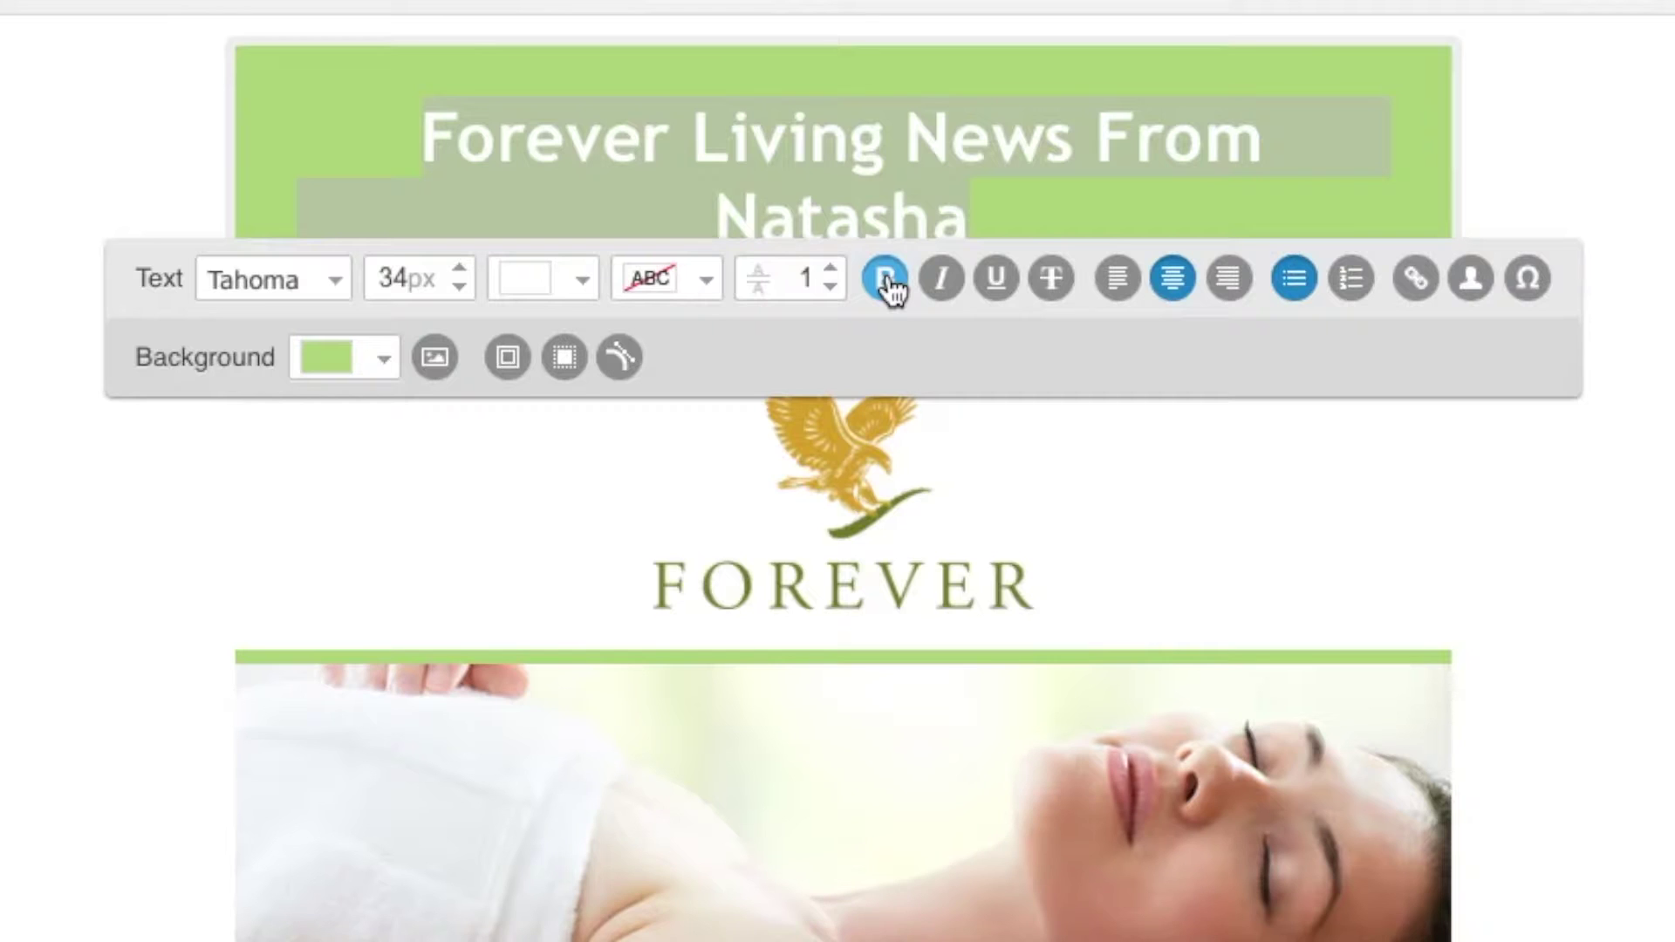
click(888, 281)
click(887, 279)
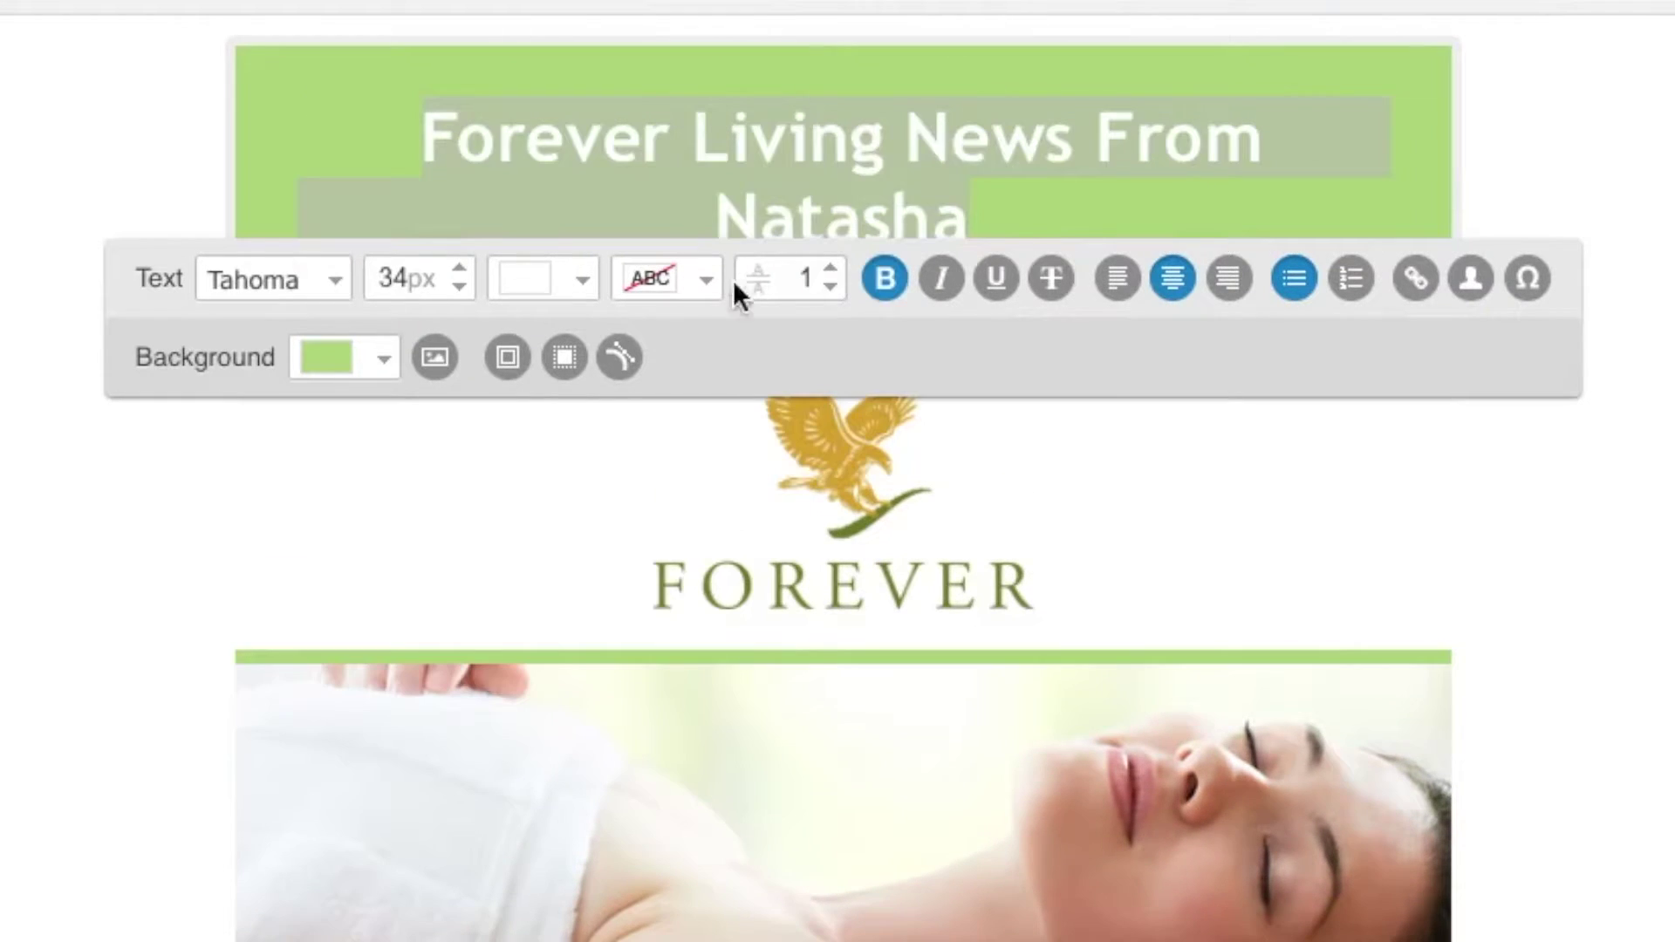
click(461, 285)
click(459, 282)
click(459, 283)
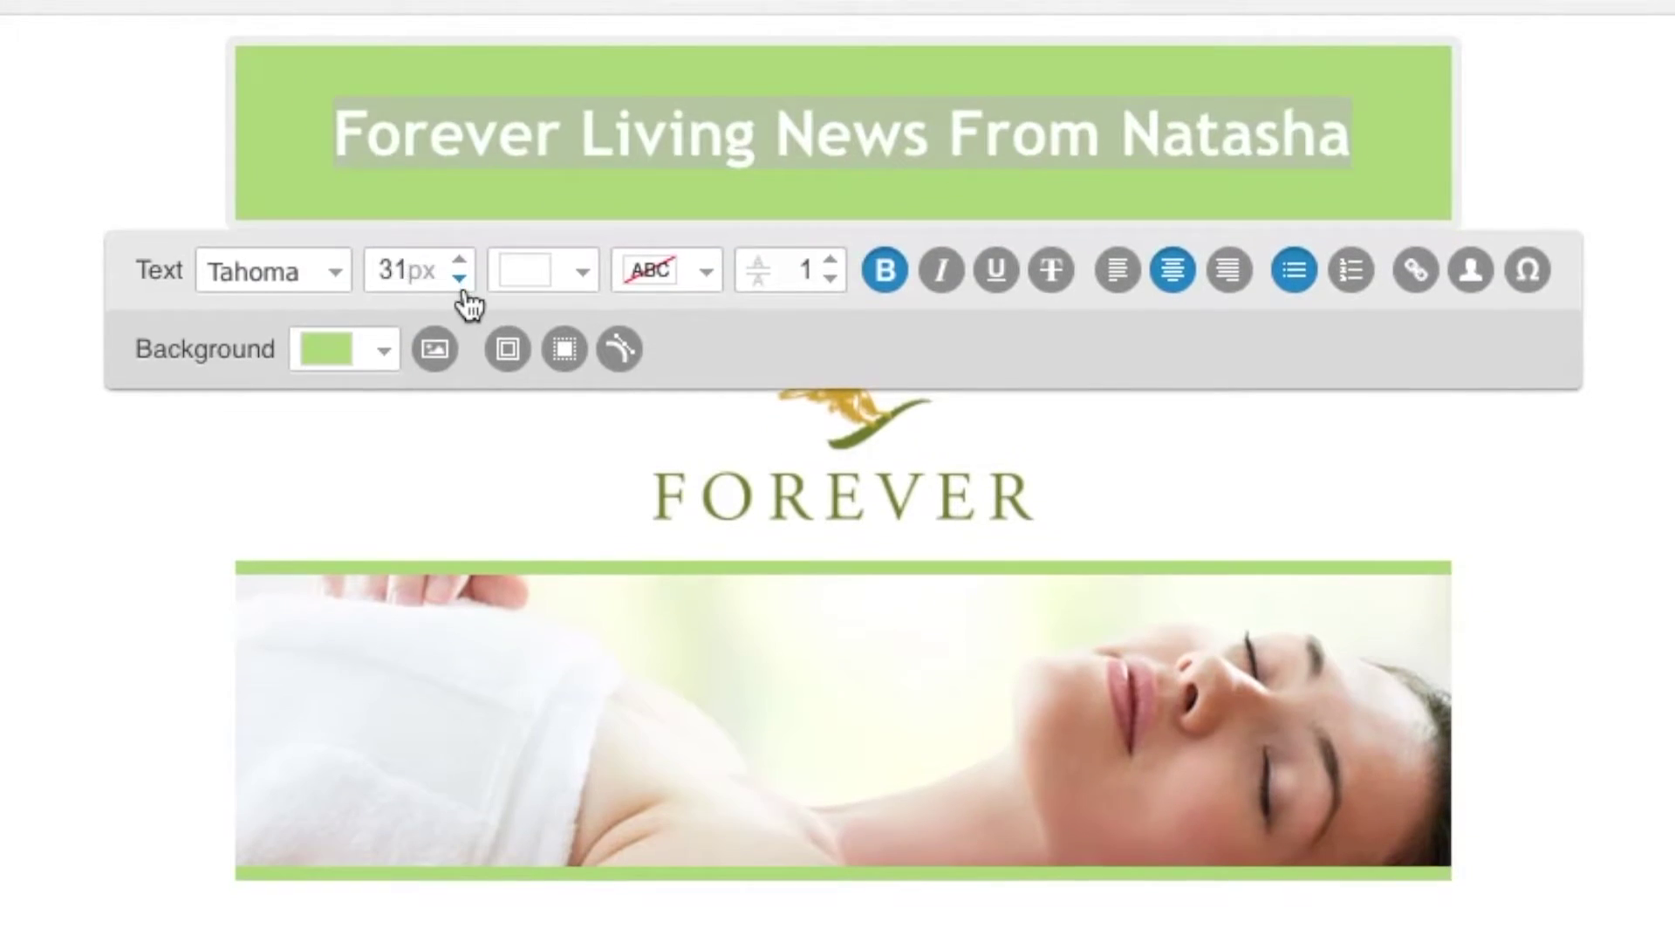
key(Escape)
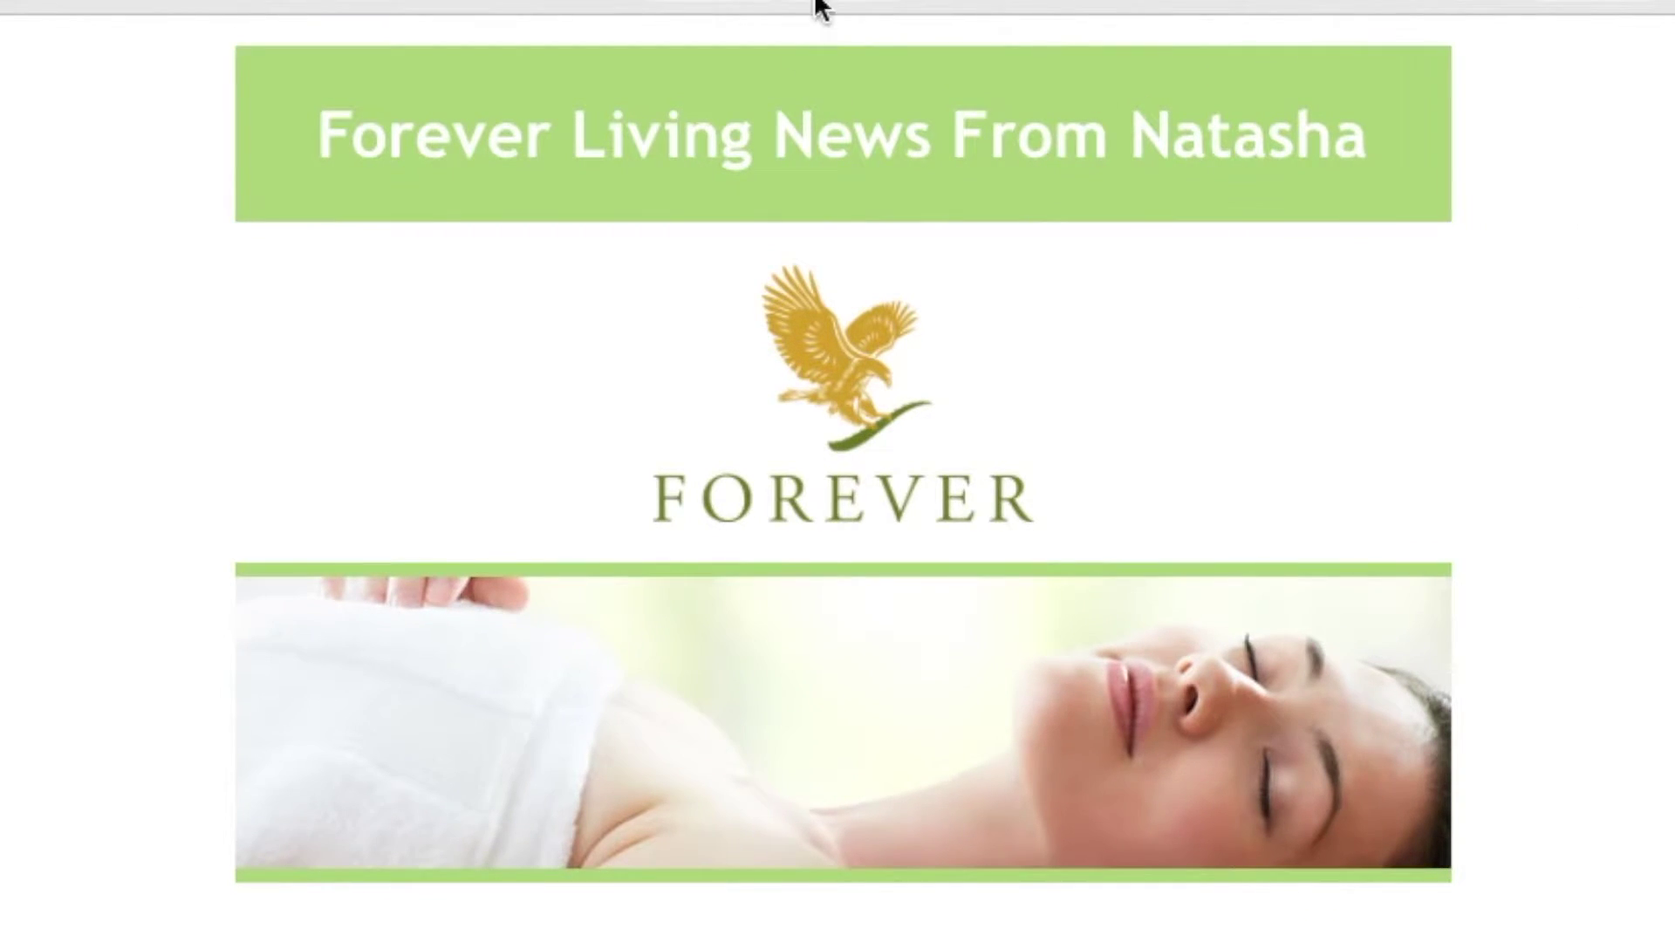
- Check the header's ACD373 background colour in its formatting options and leave it unchanged
click(834, 107)
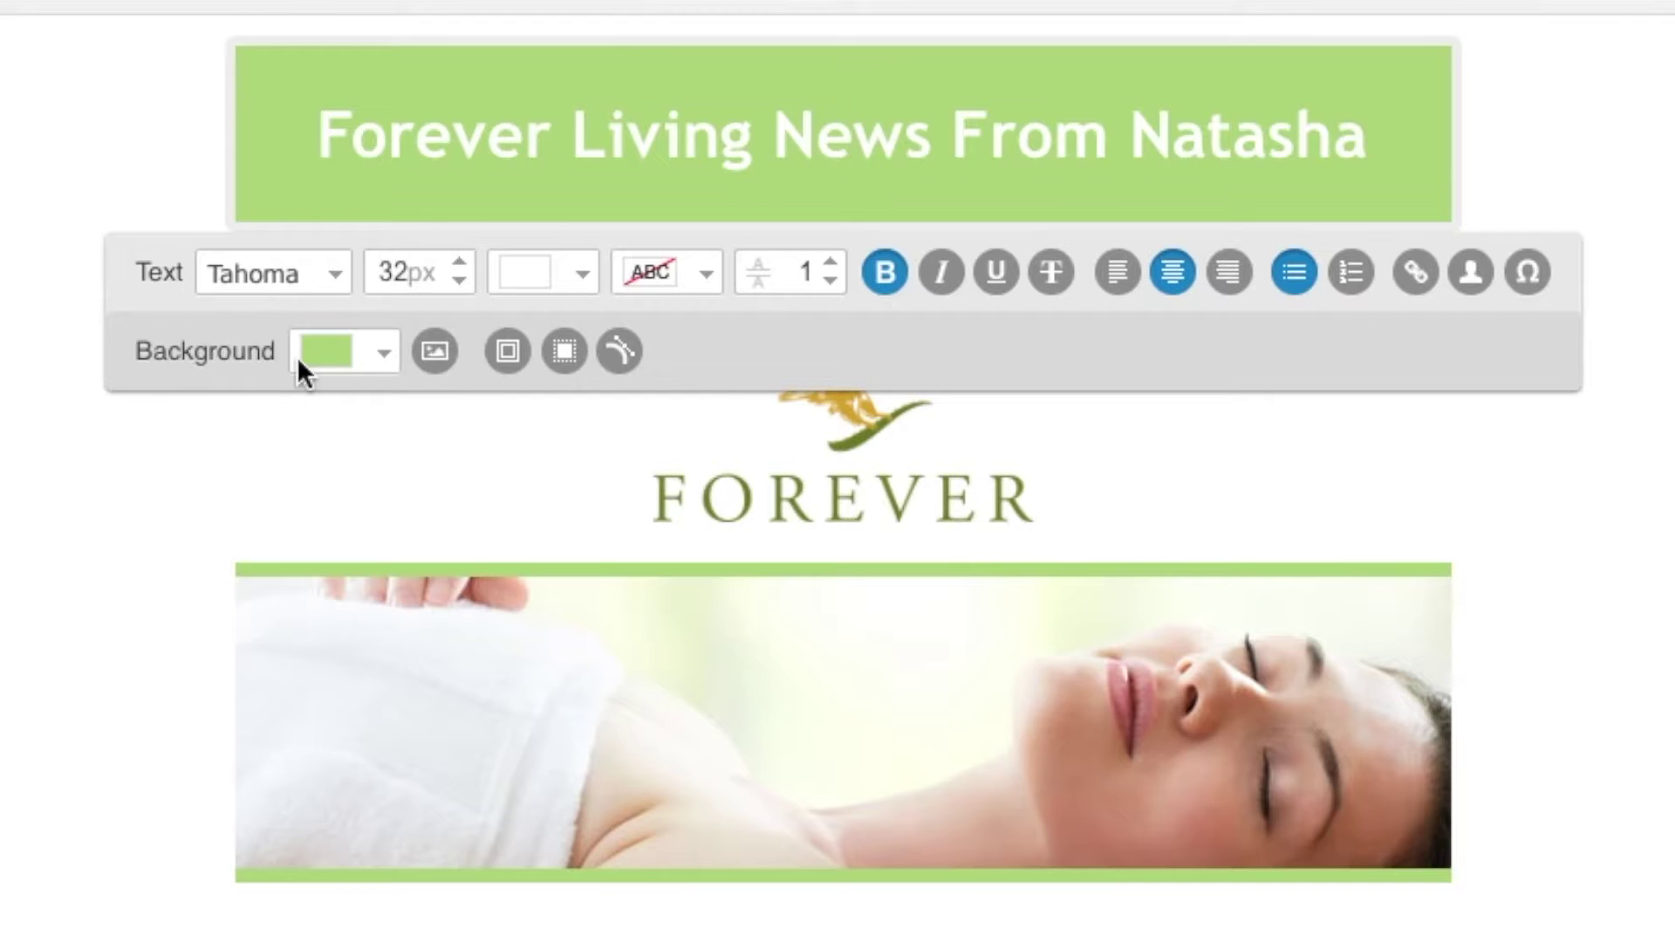
click(383, 355)
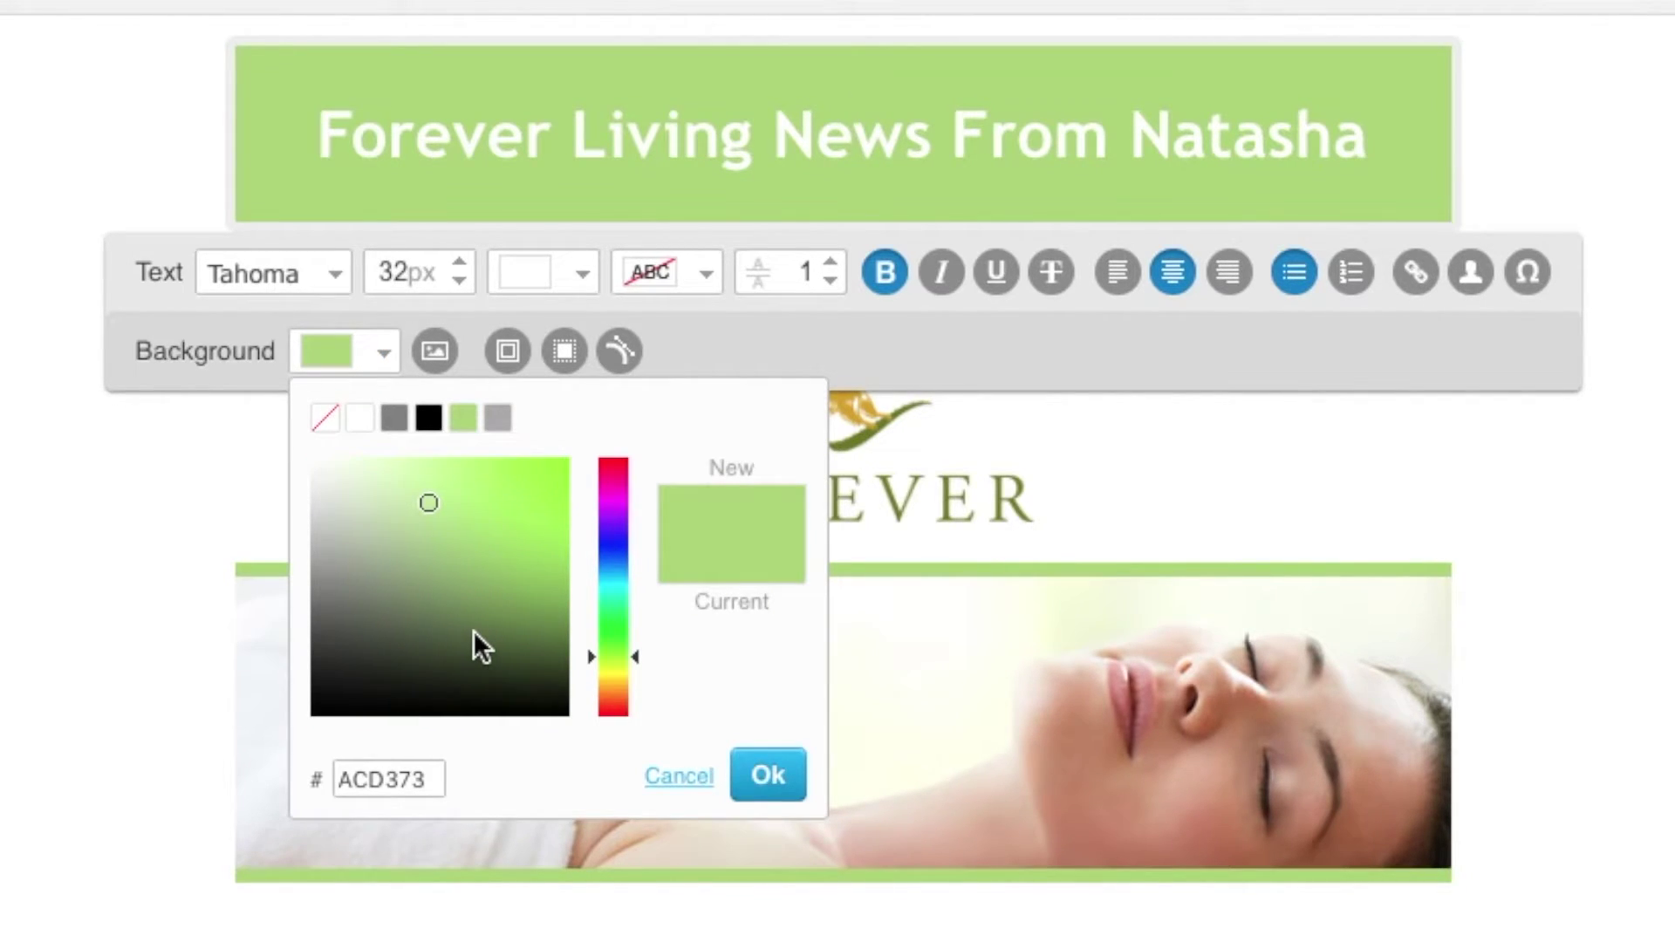
click(676, 777)
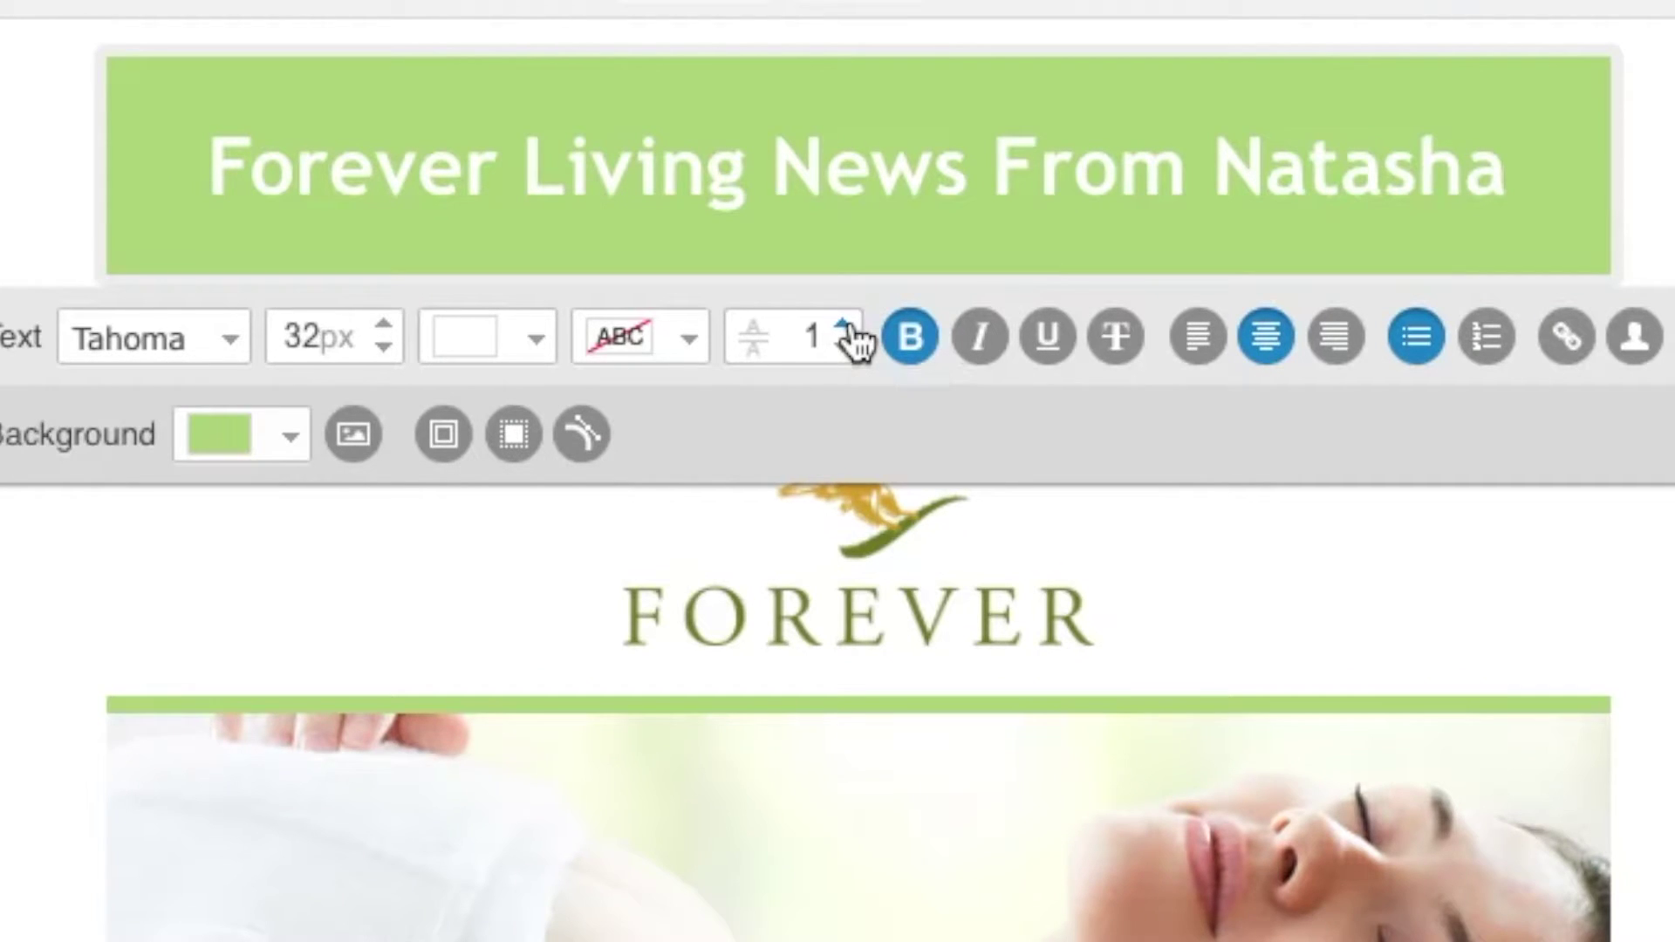
- Try header line spacing of 2 and 4, then reset it to 1
click(845, 328)
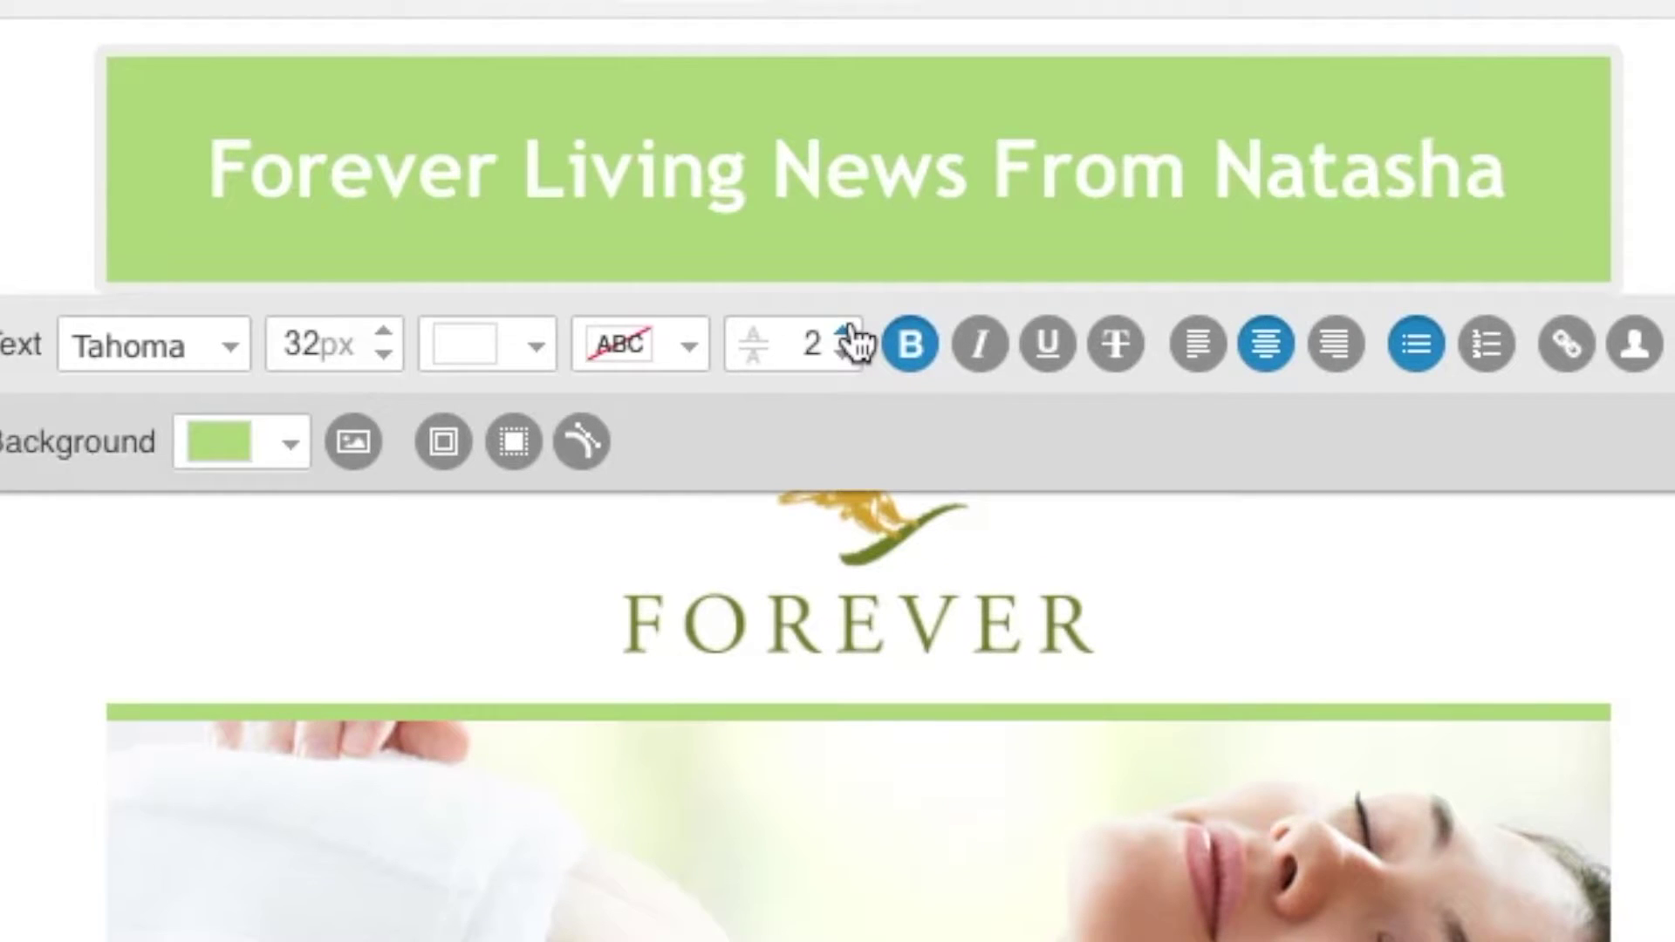
click(844, 330)
click(843, 354)
click(844, 337)
click(845, 340)
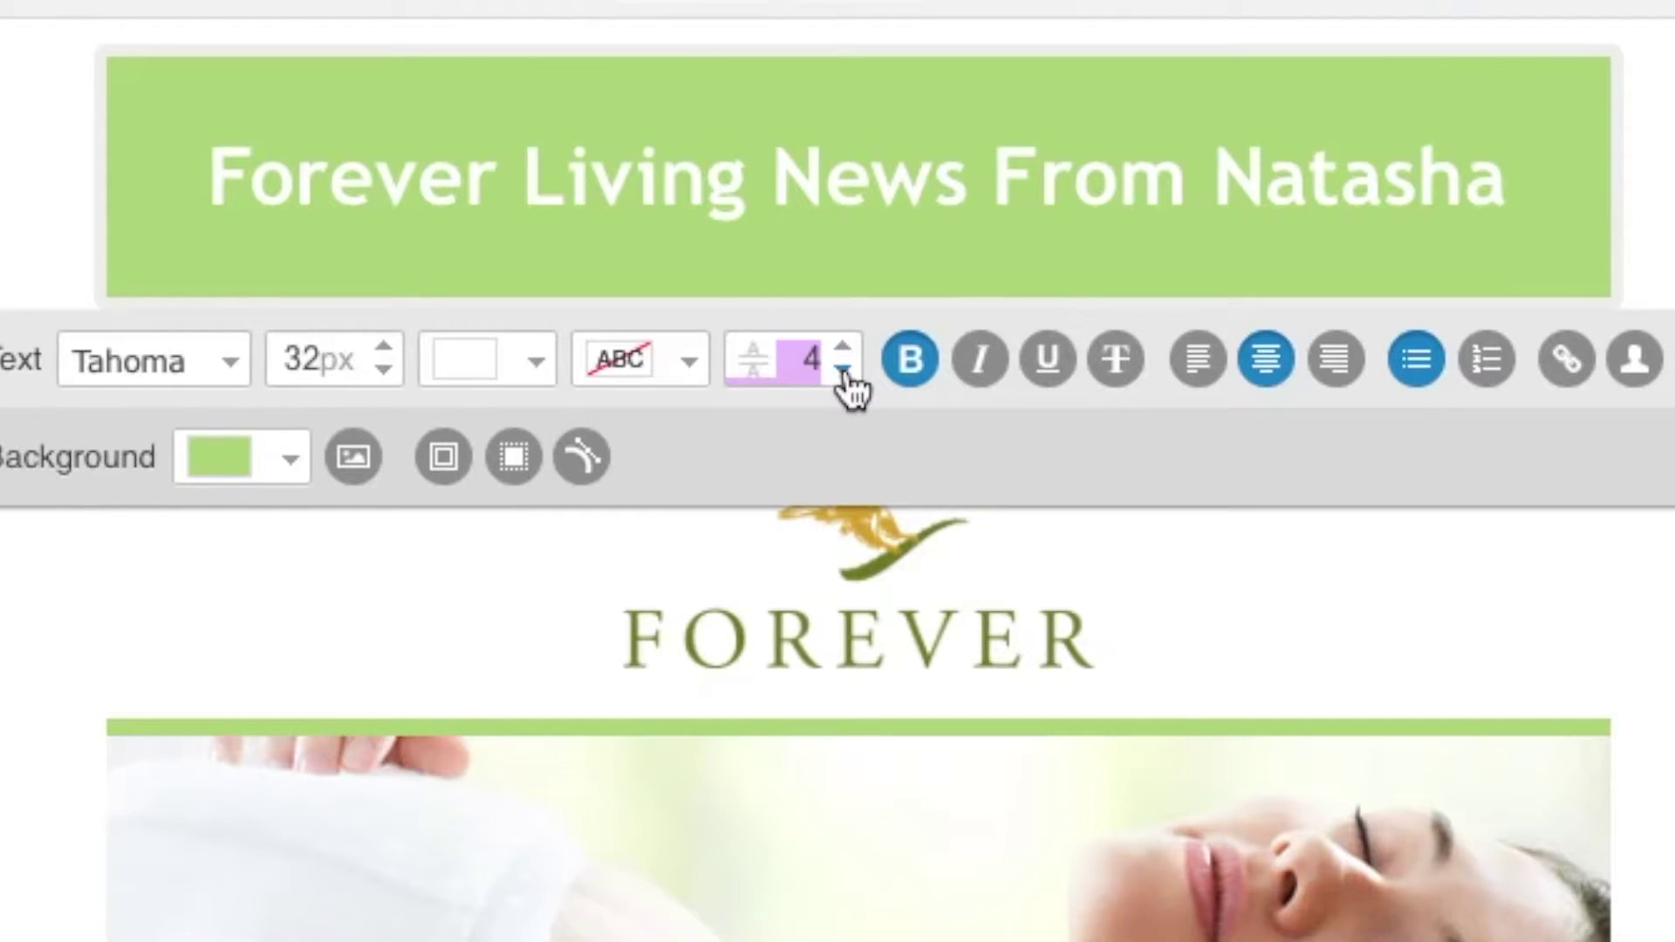
click(843, 370)
click(842, 370)
click(842, 351)
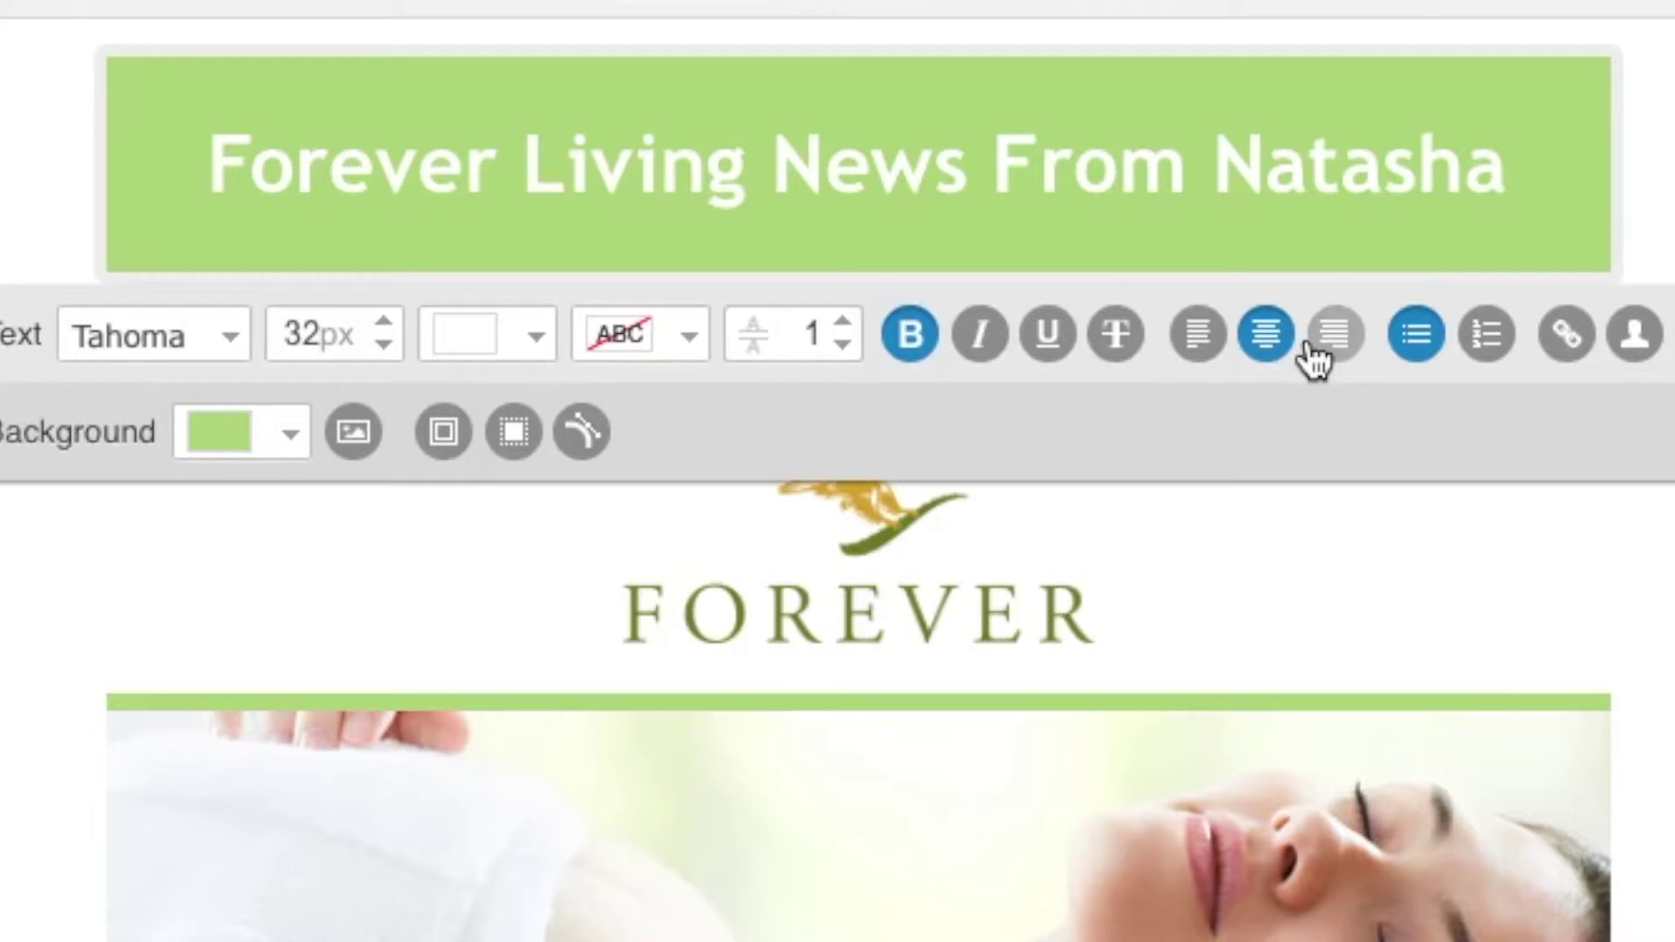
- Try a bulleted list on the header, then remove the bullet
click(1415, 336)
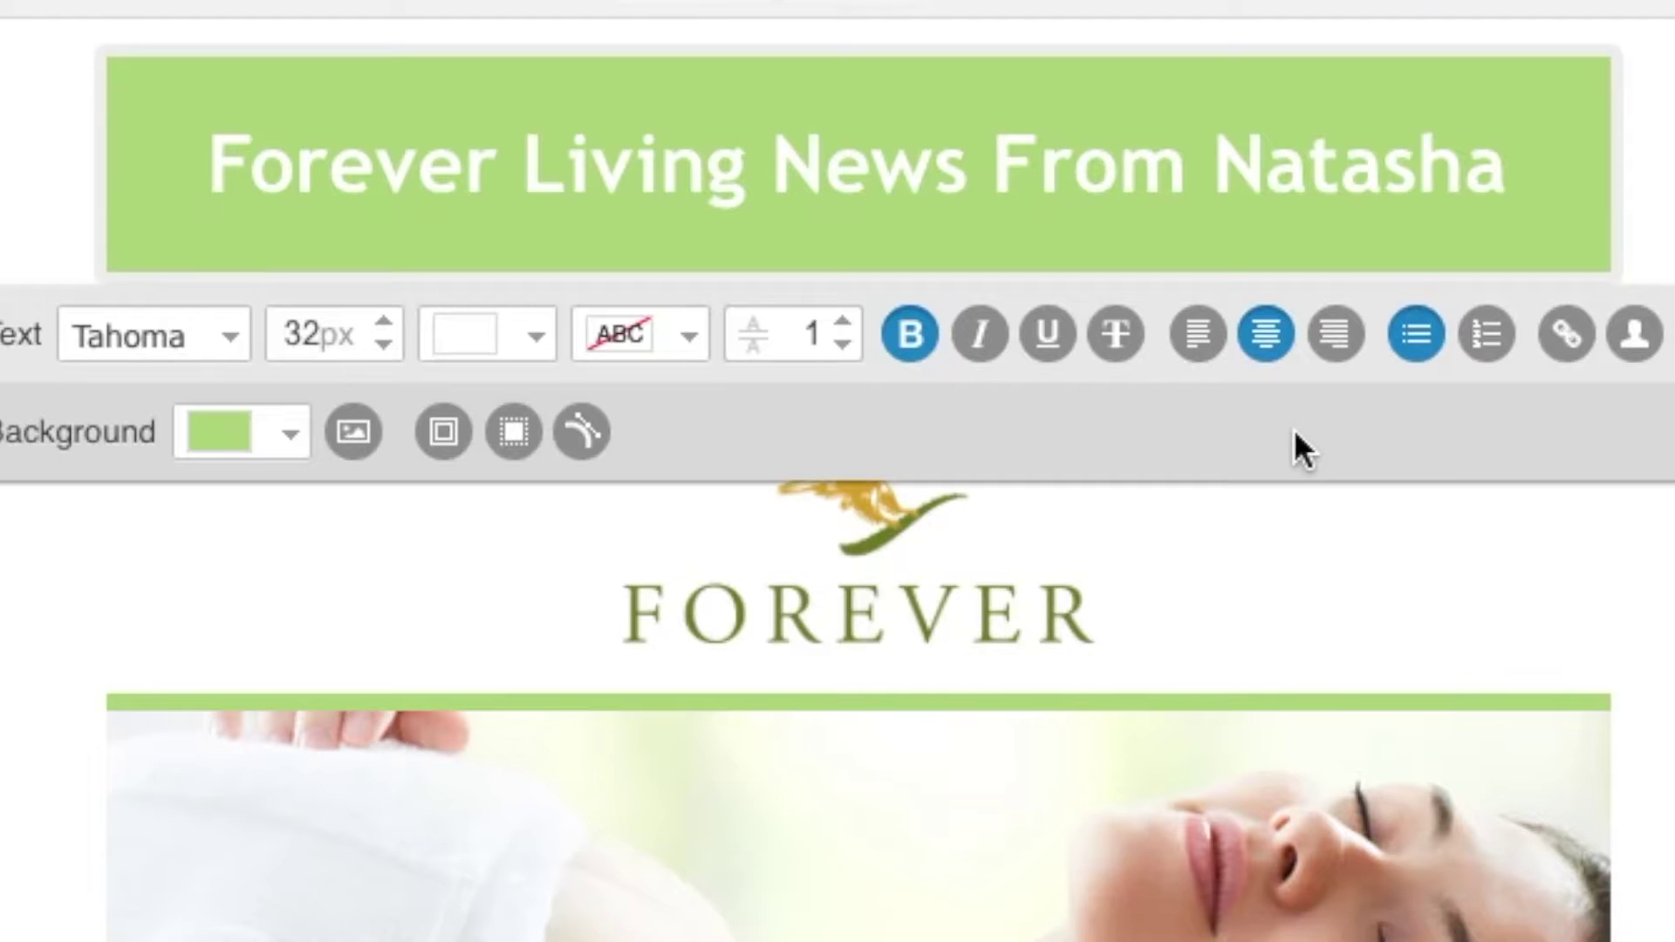
click(1418, 336)
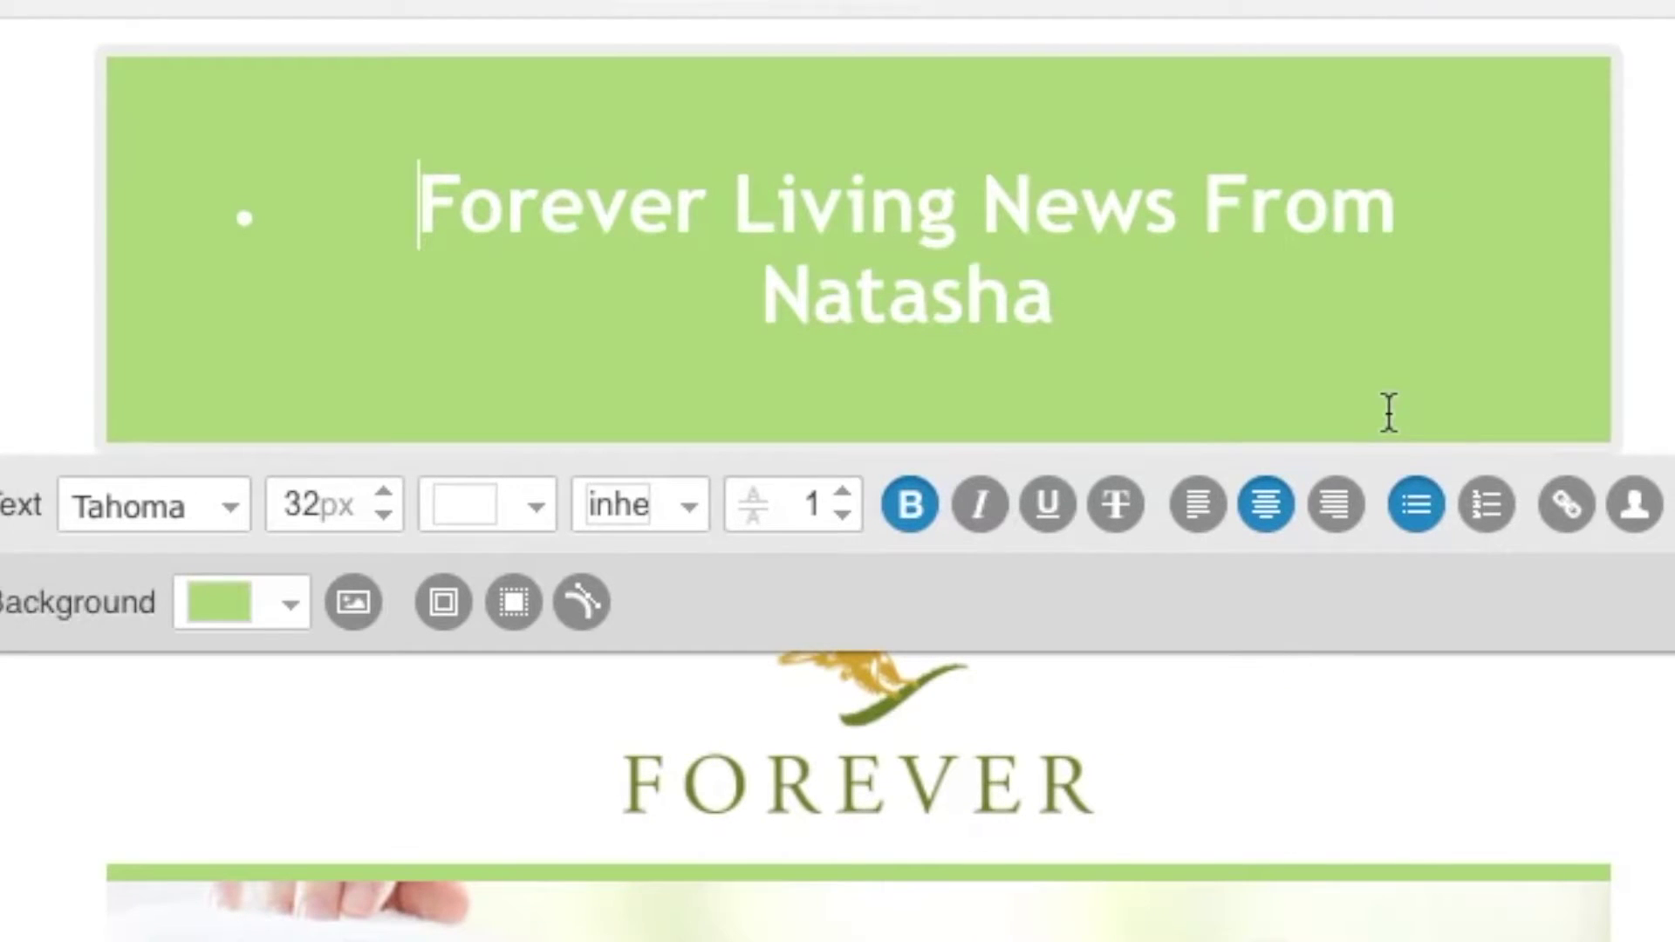
click(1434, 519)
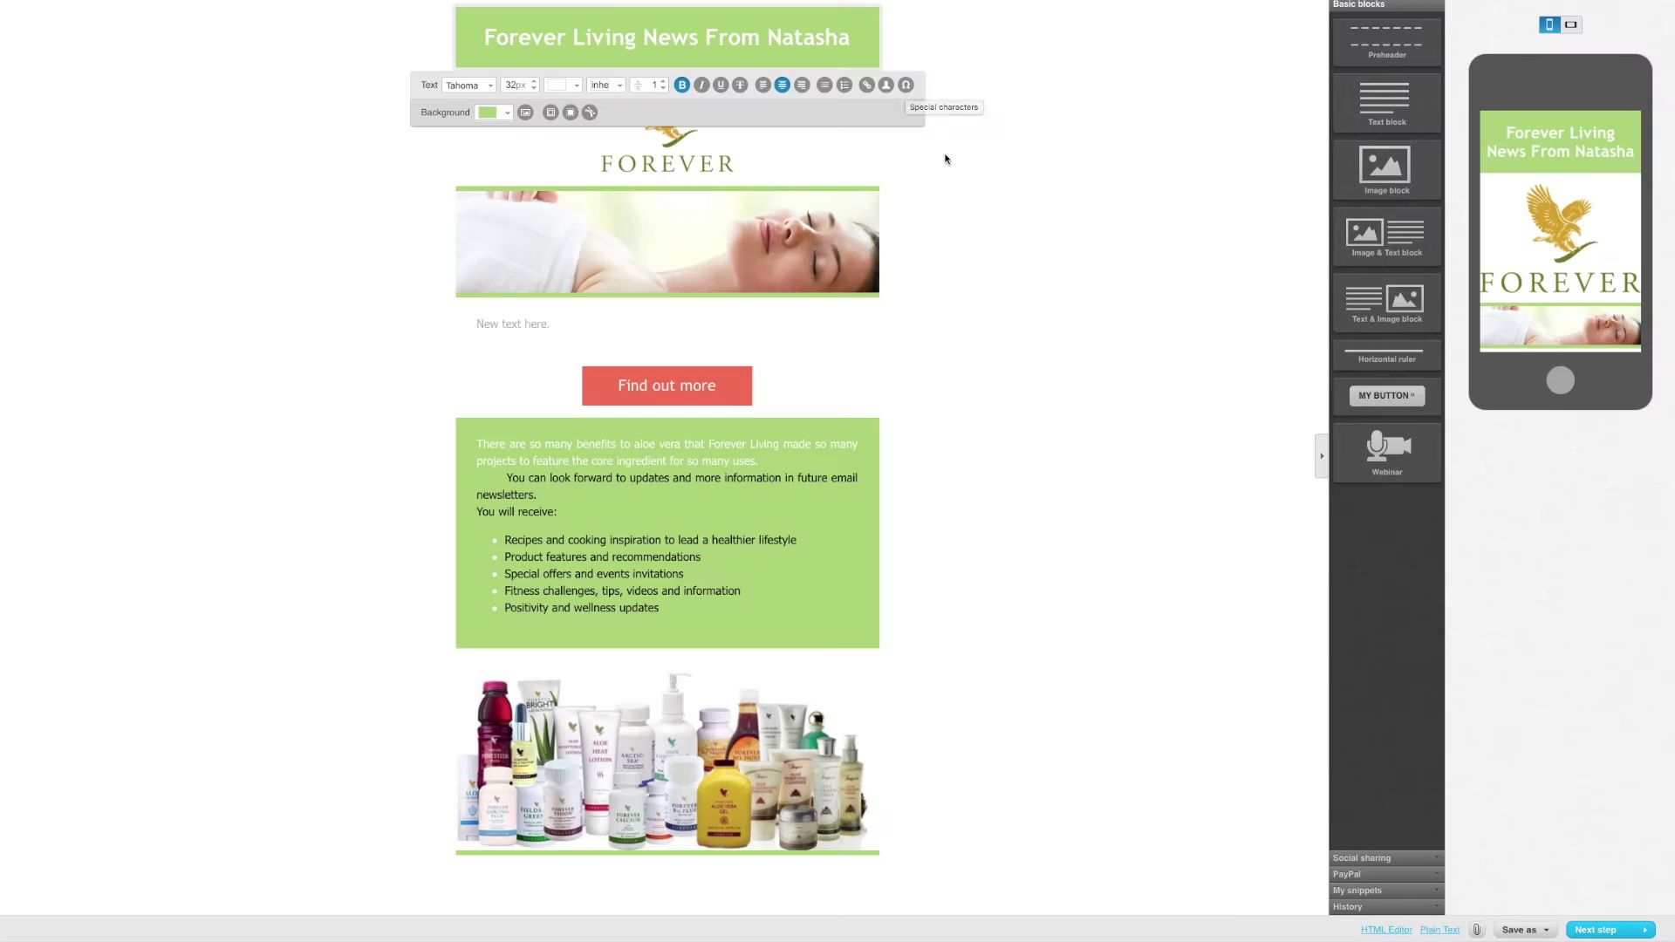
- Set the spa banner image to 100% width on mobile and open the image library
click(945, 159)
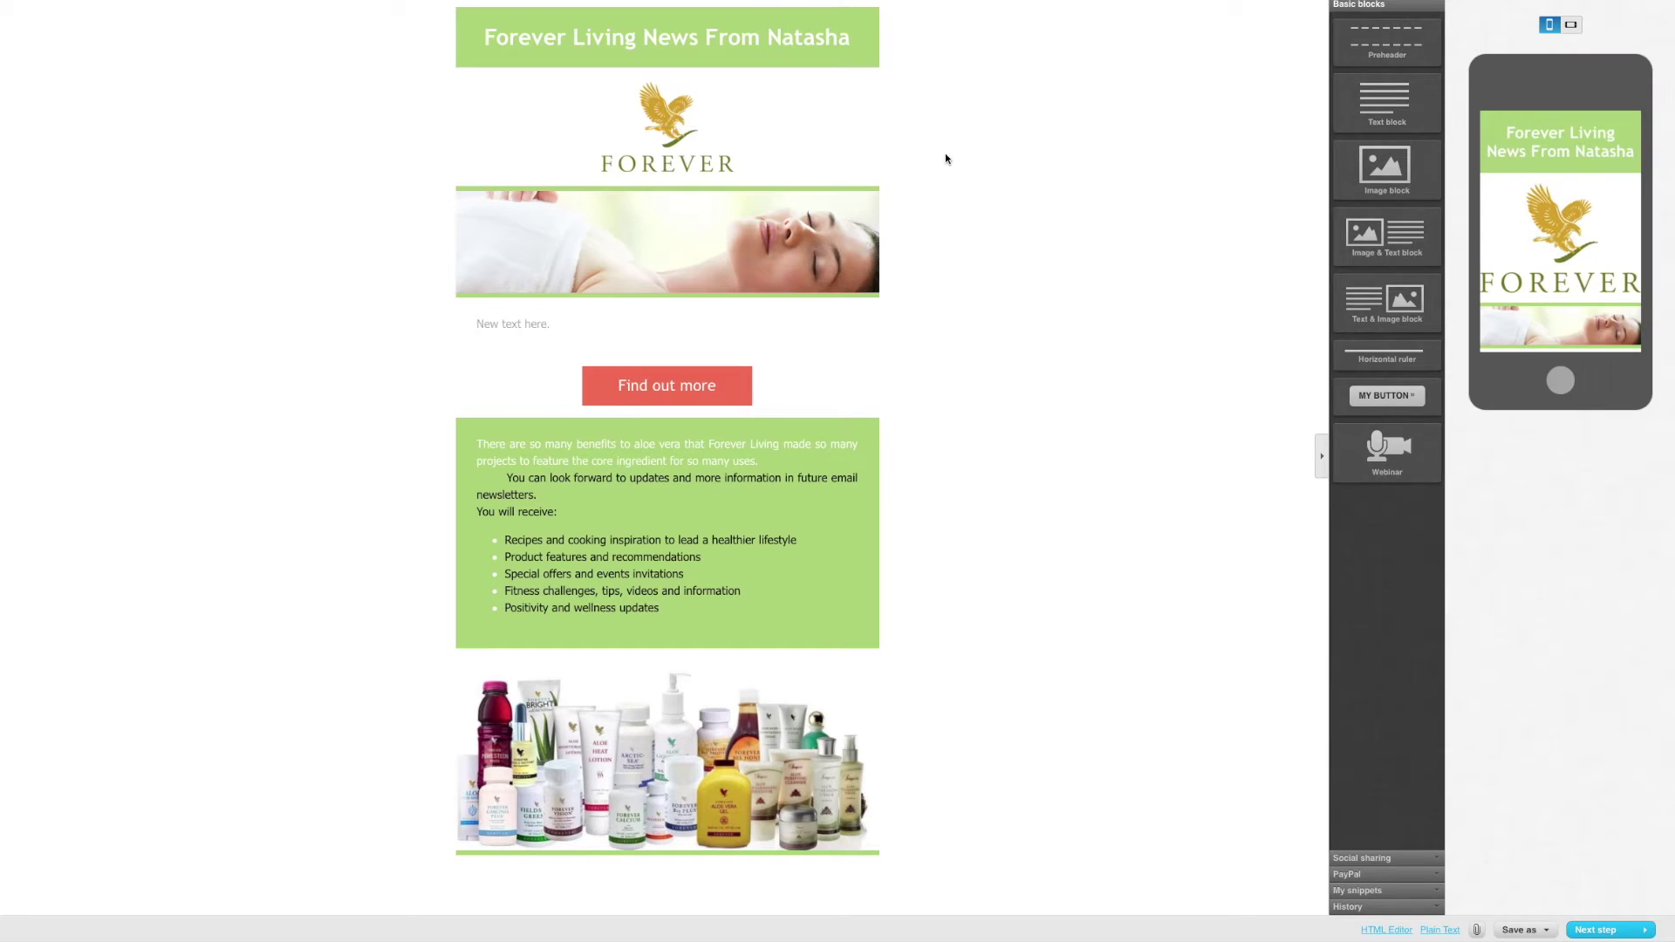
click(639, 157)
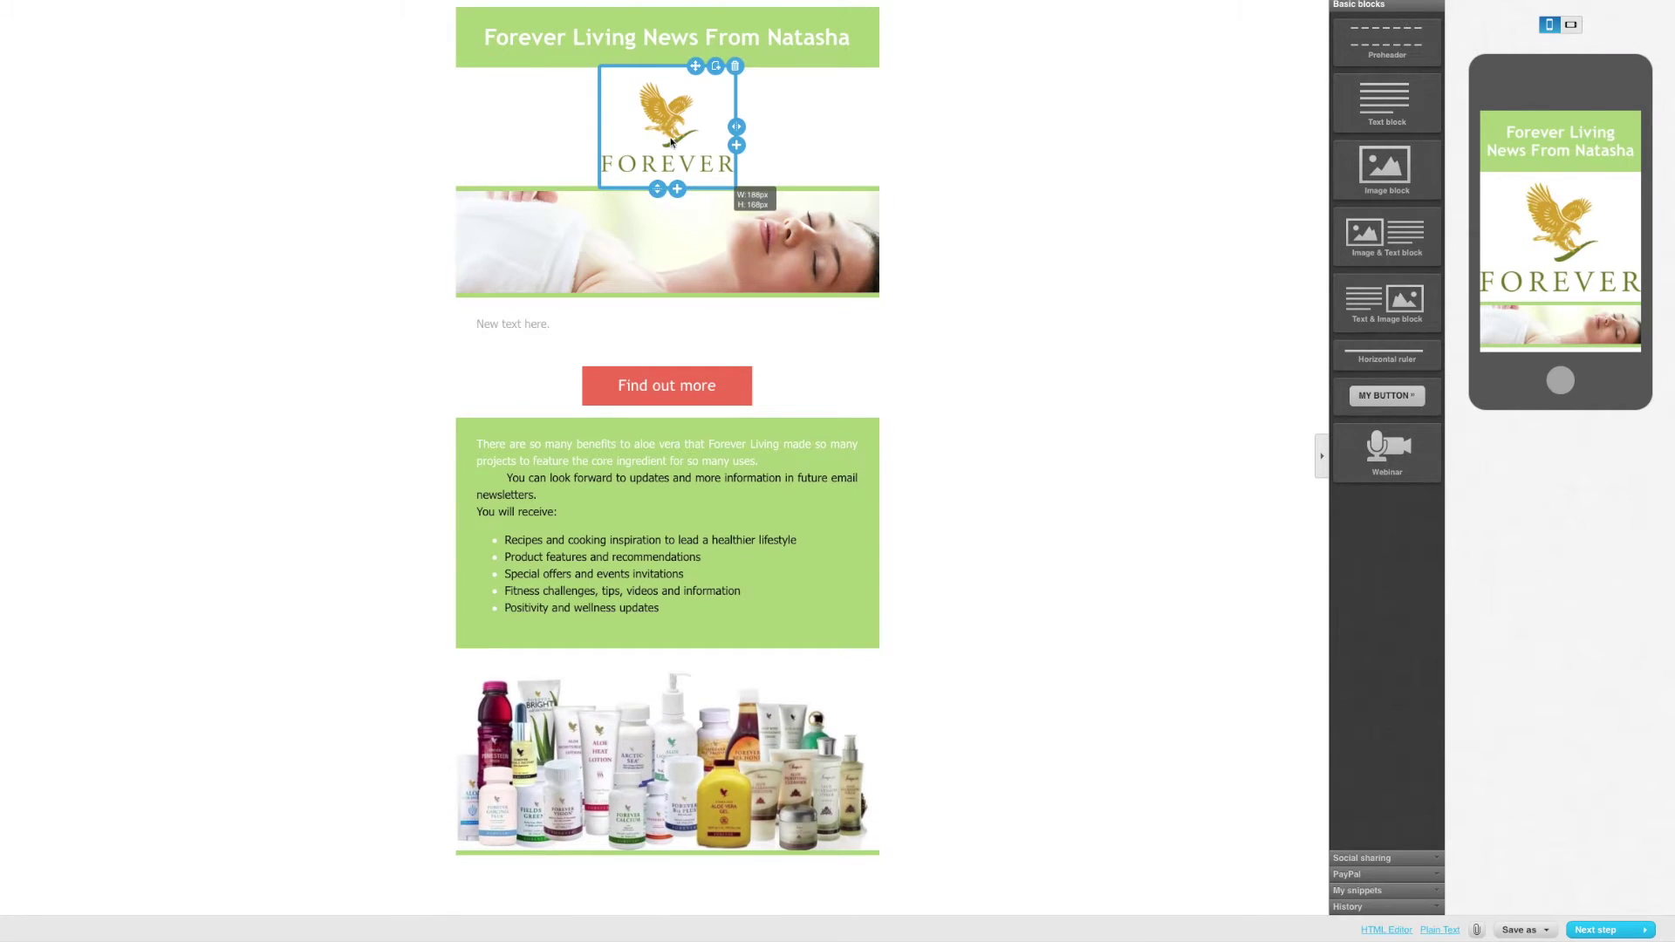
click(663, 243)
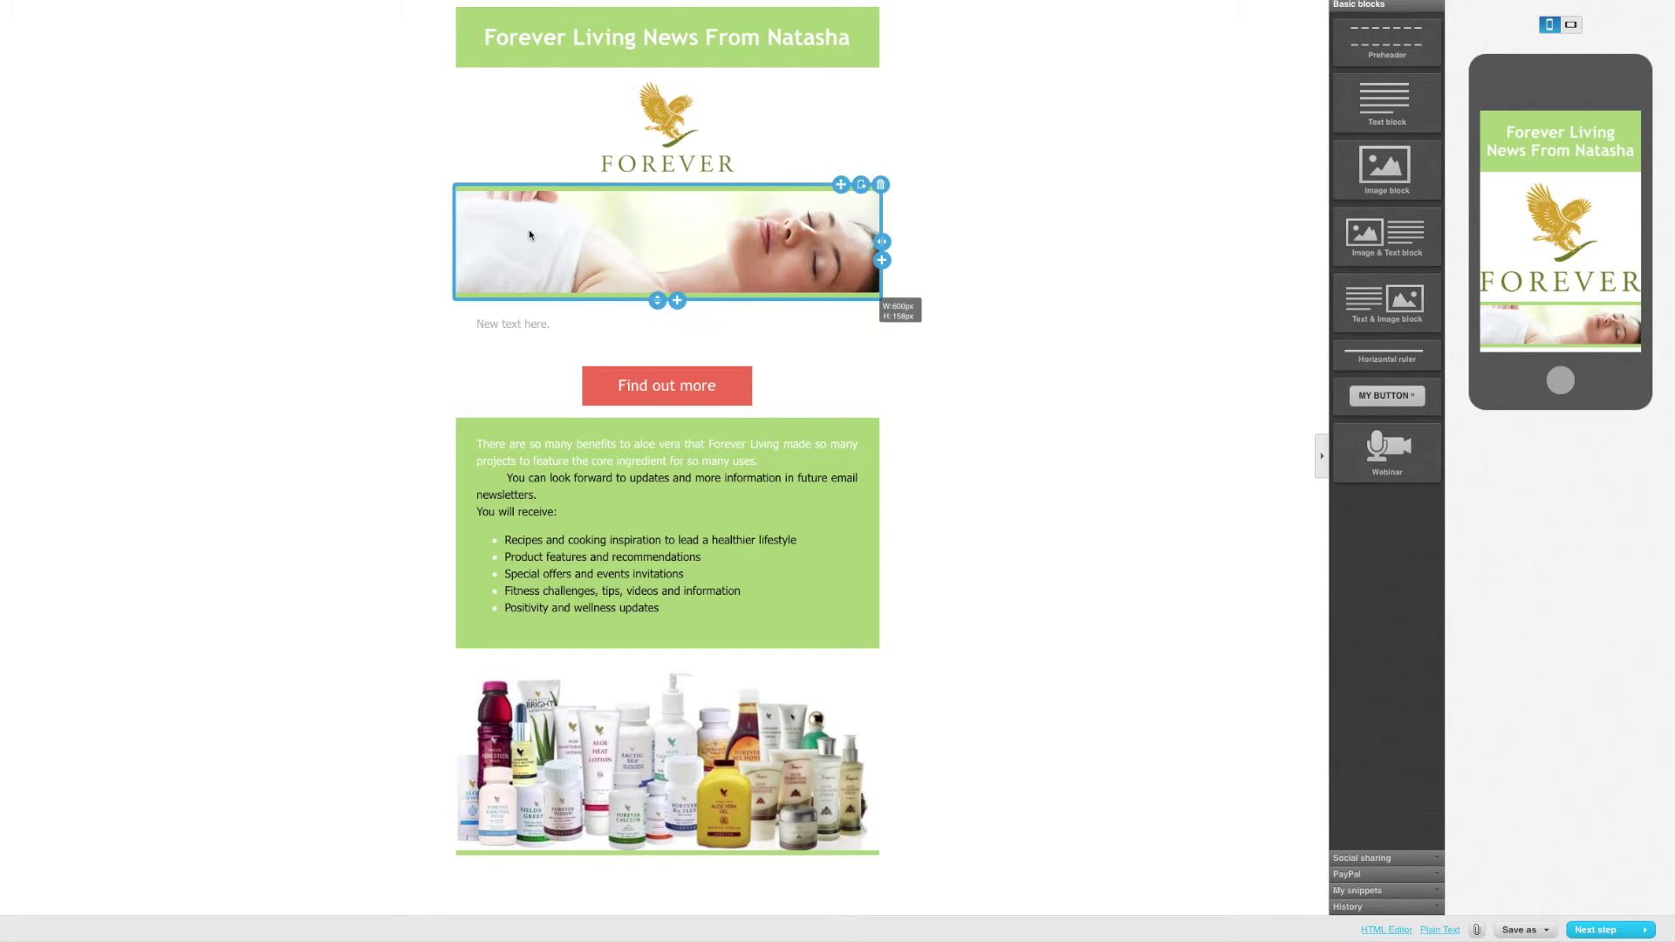
click(698, 231)
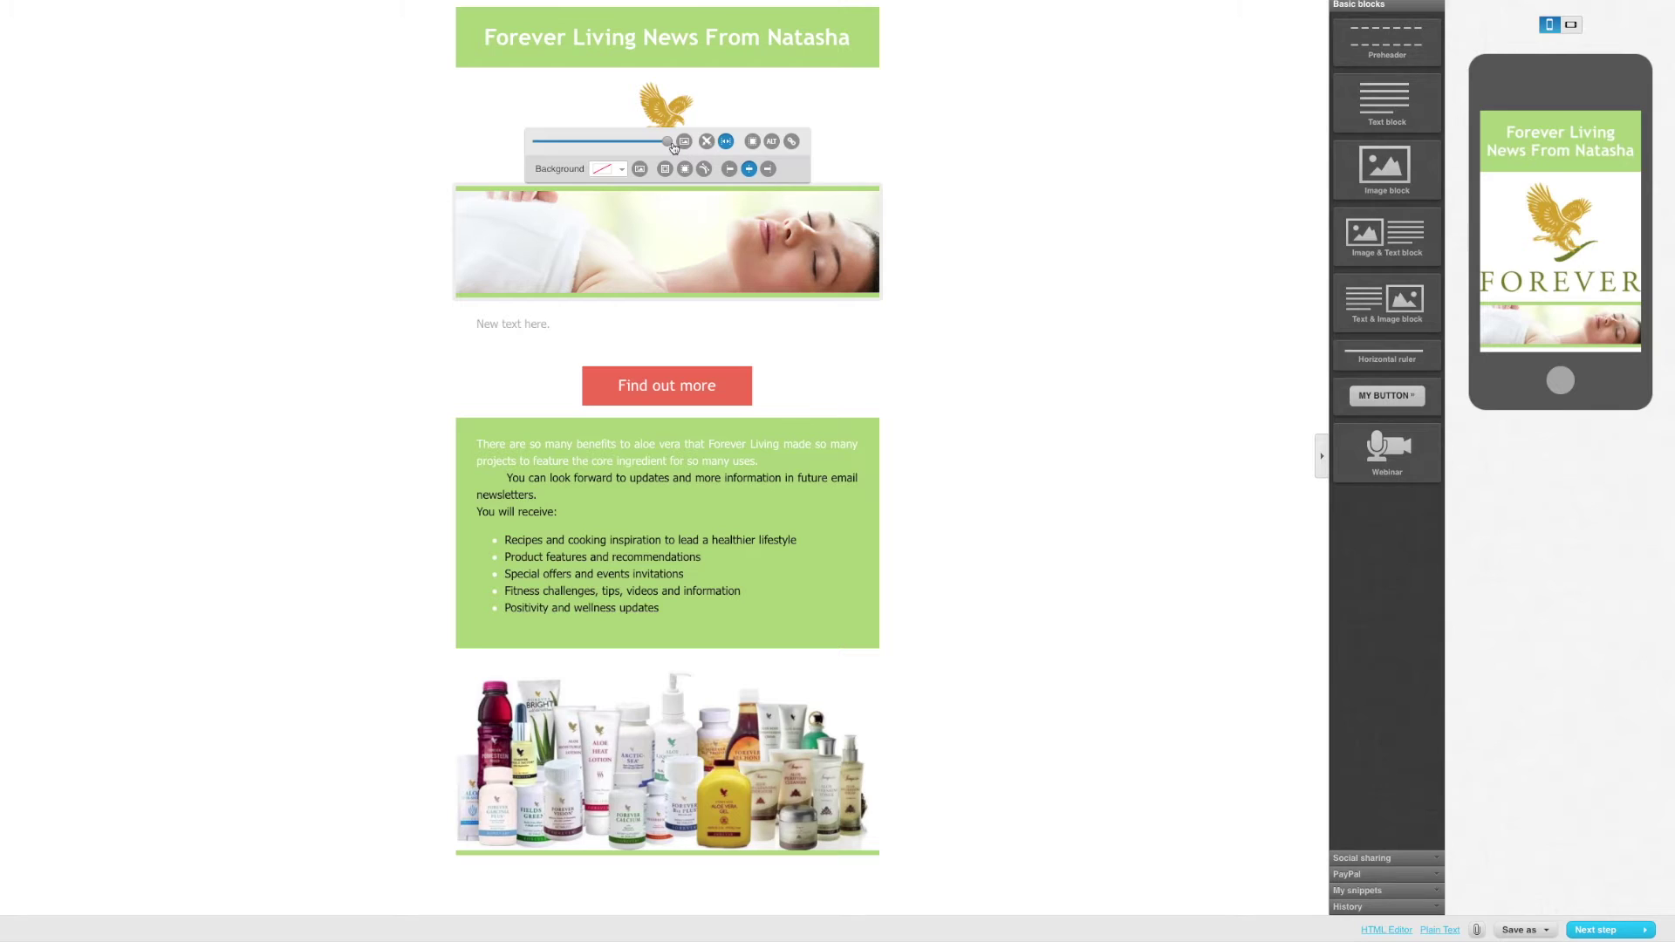
mouse_move(673, 146)
mouse_down()
mouse_move(631, 148)
mouse_move(676, 146)
mouse_up()
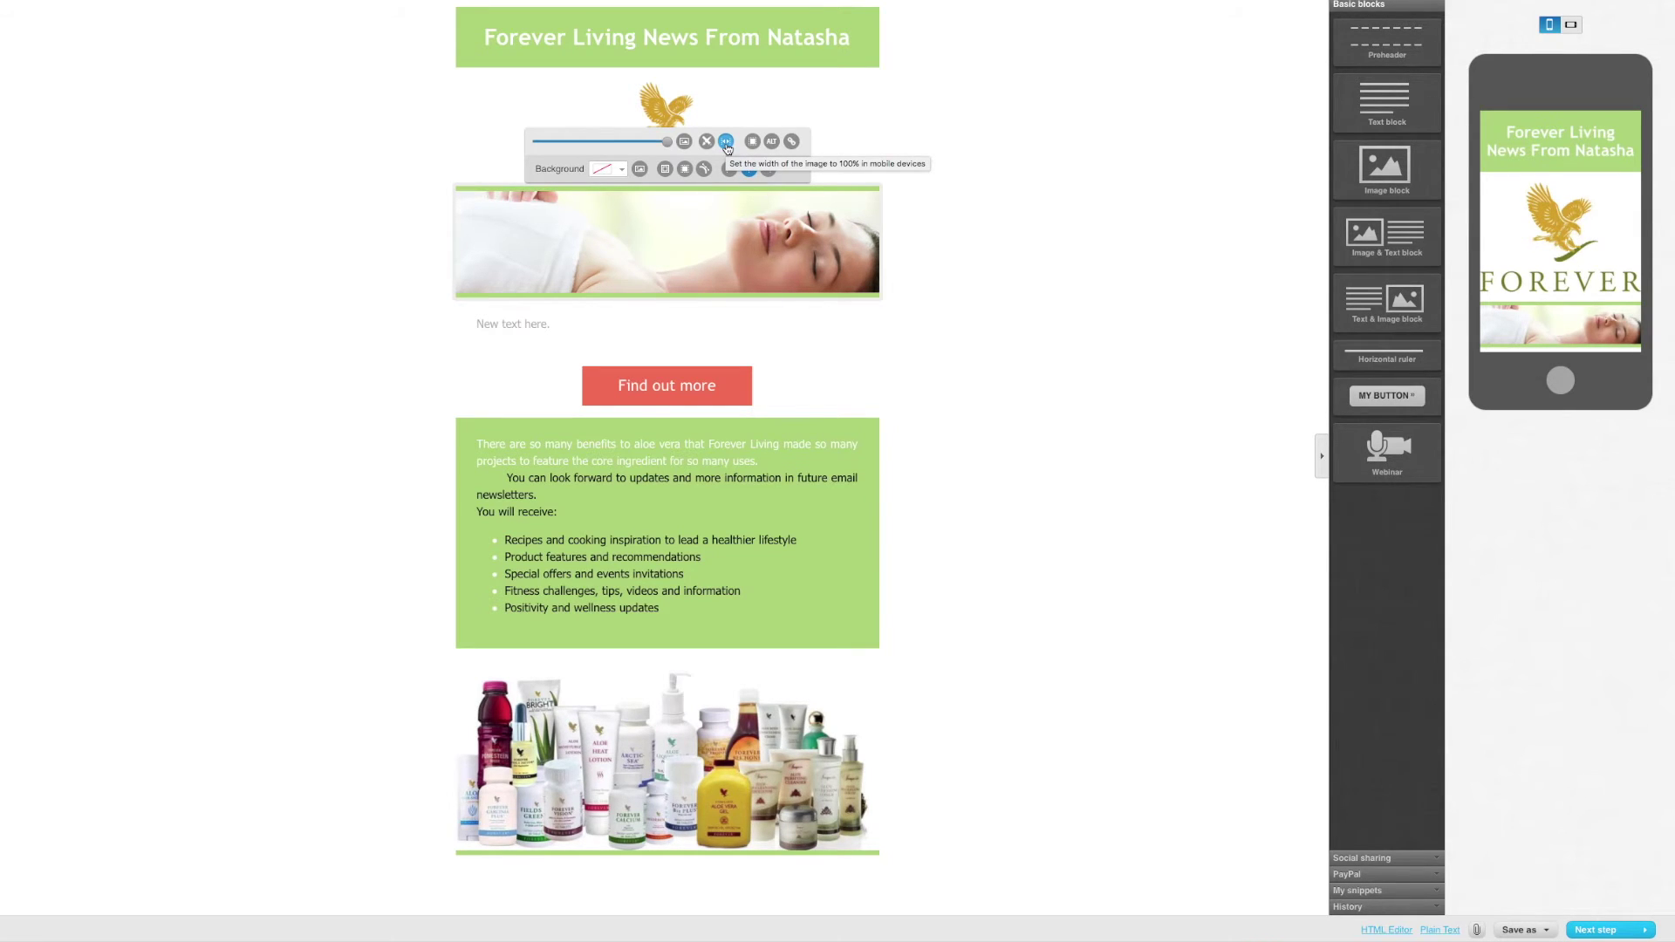
click(726, 145)
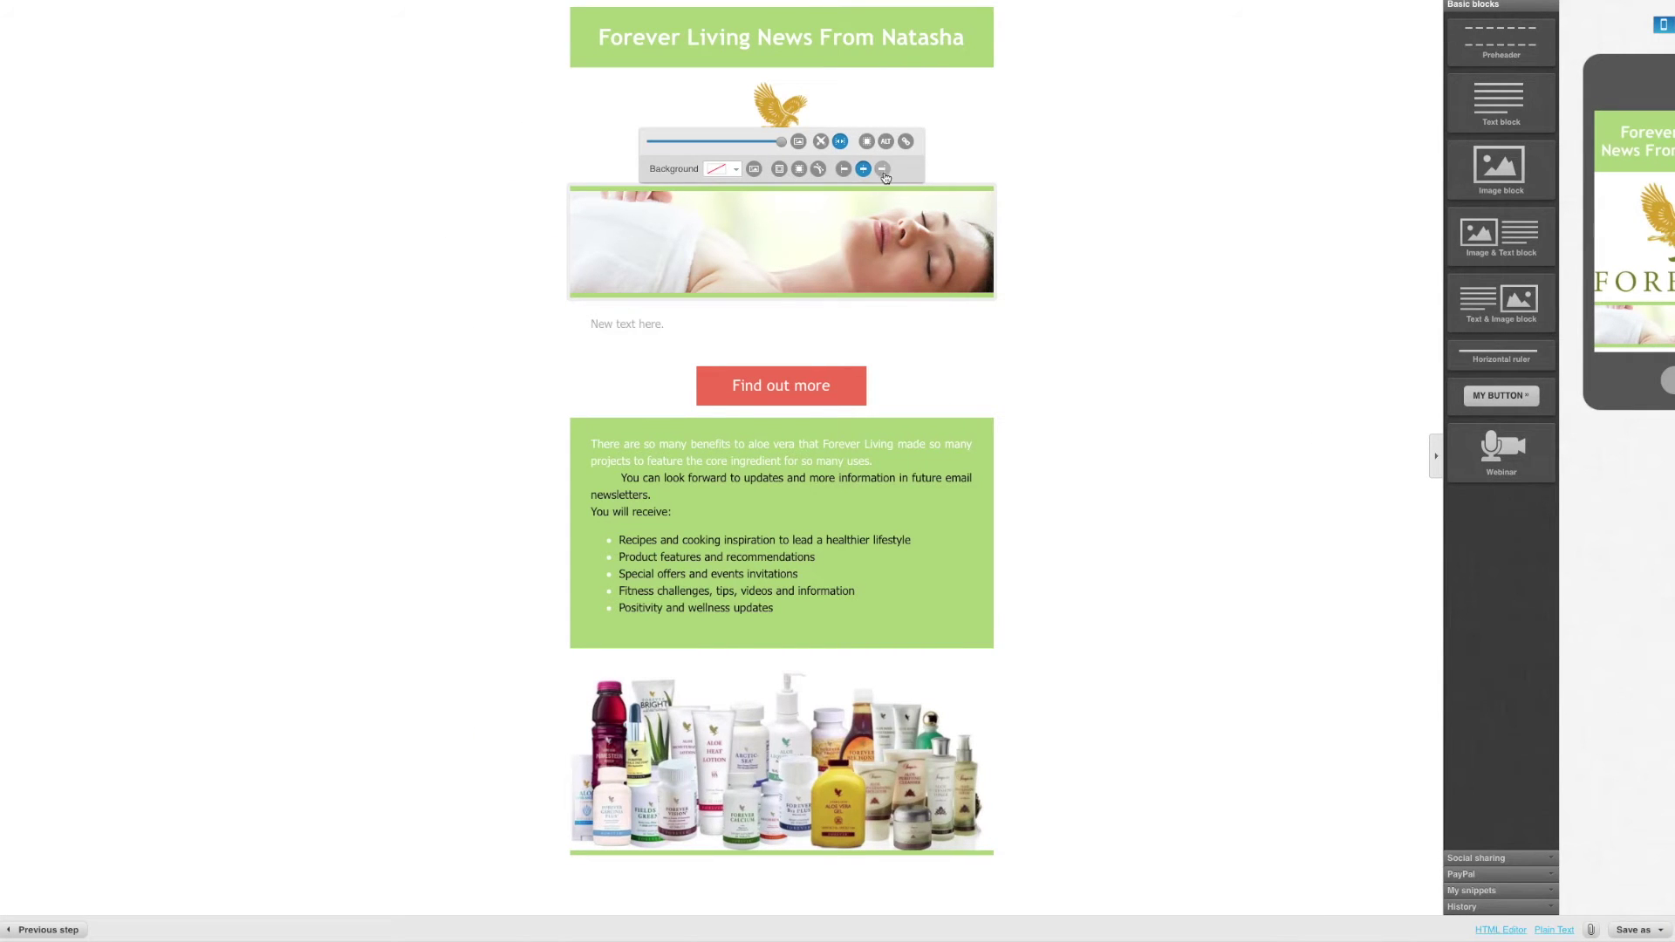
click(799, 144)
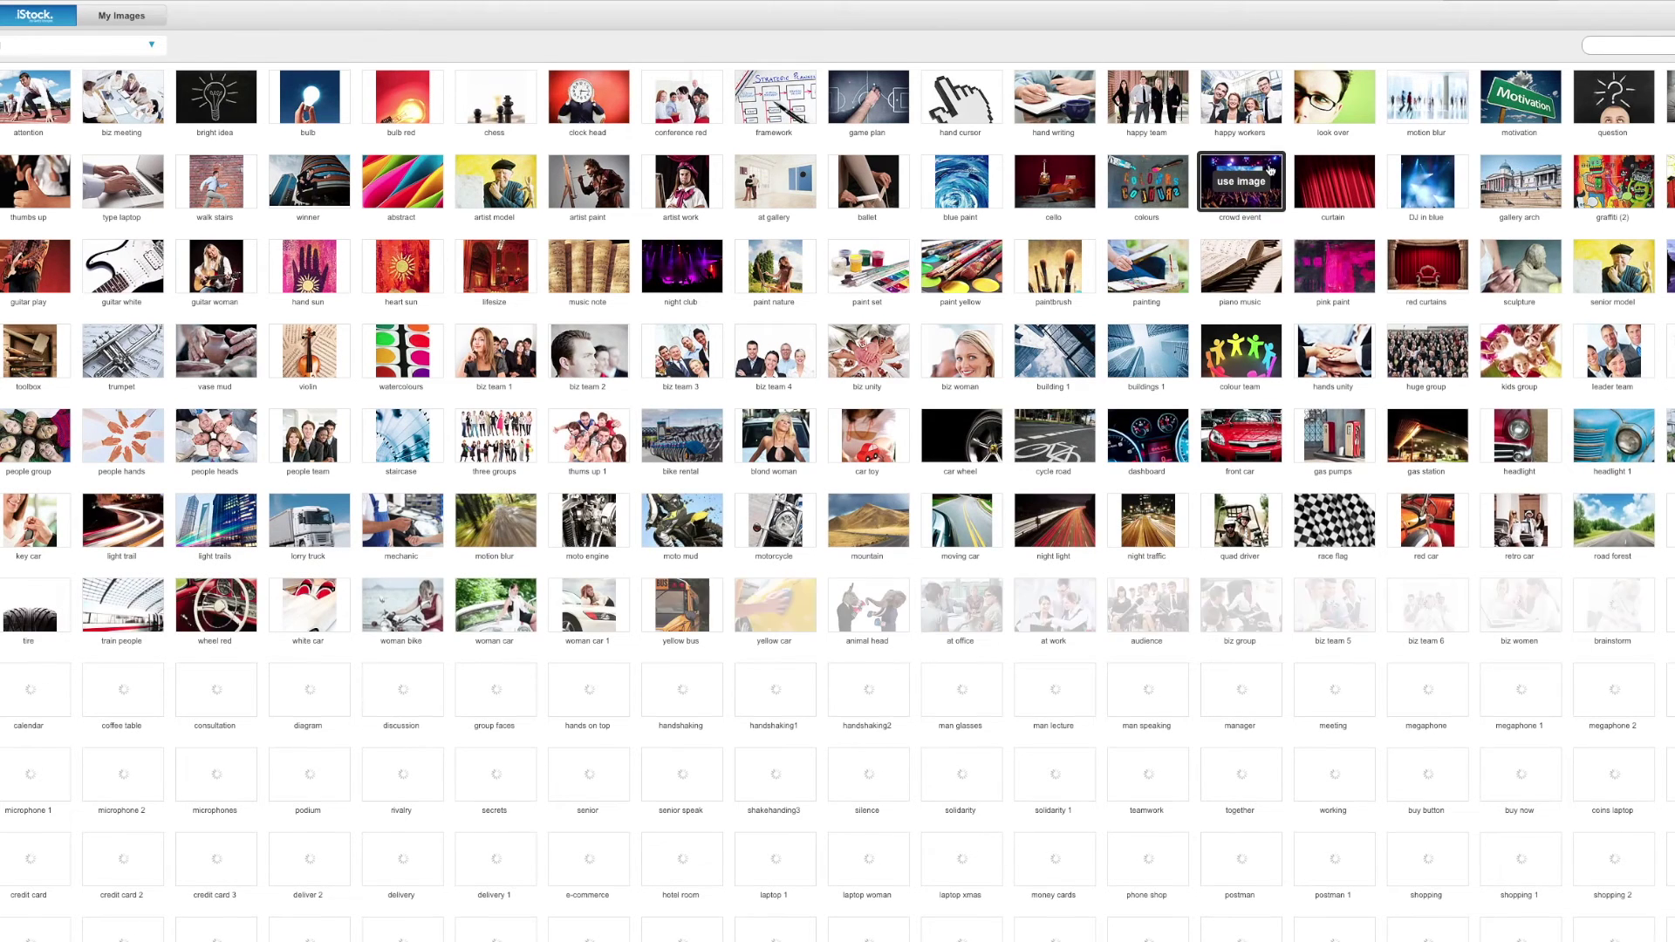
- Search the library for 'family' and insert the beach family photo
text(family)
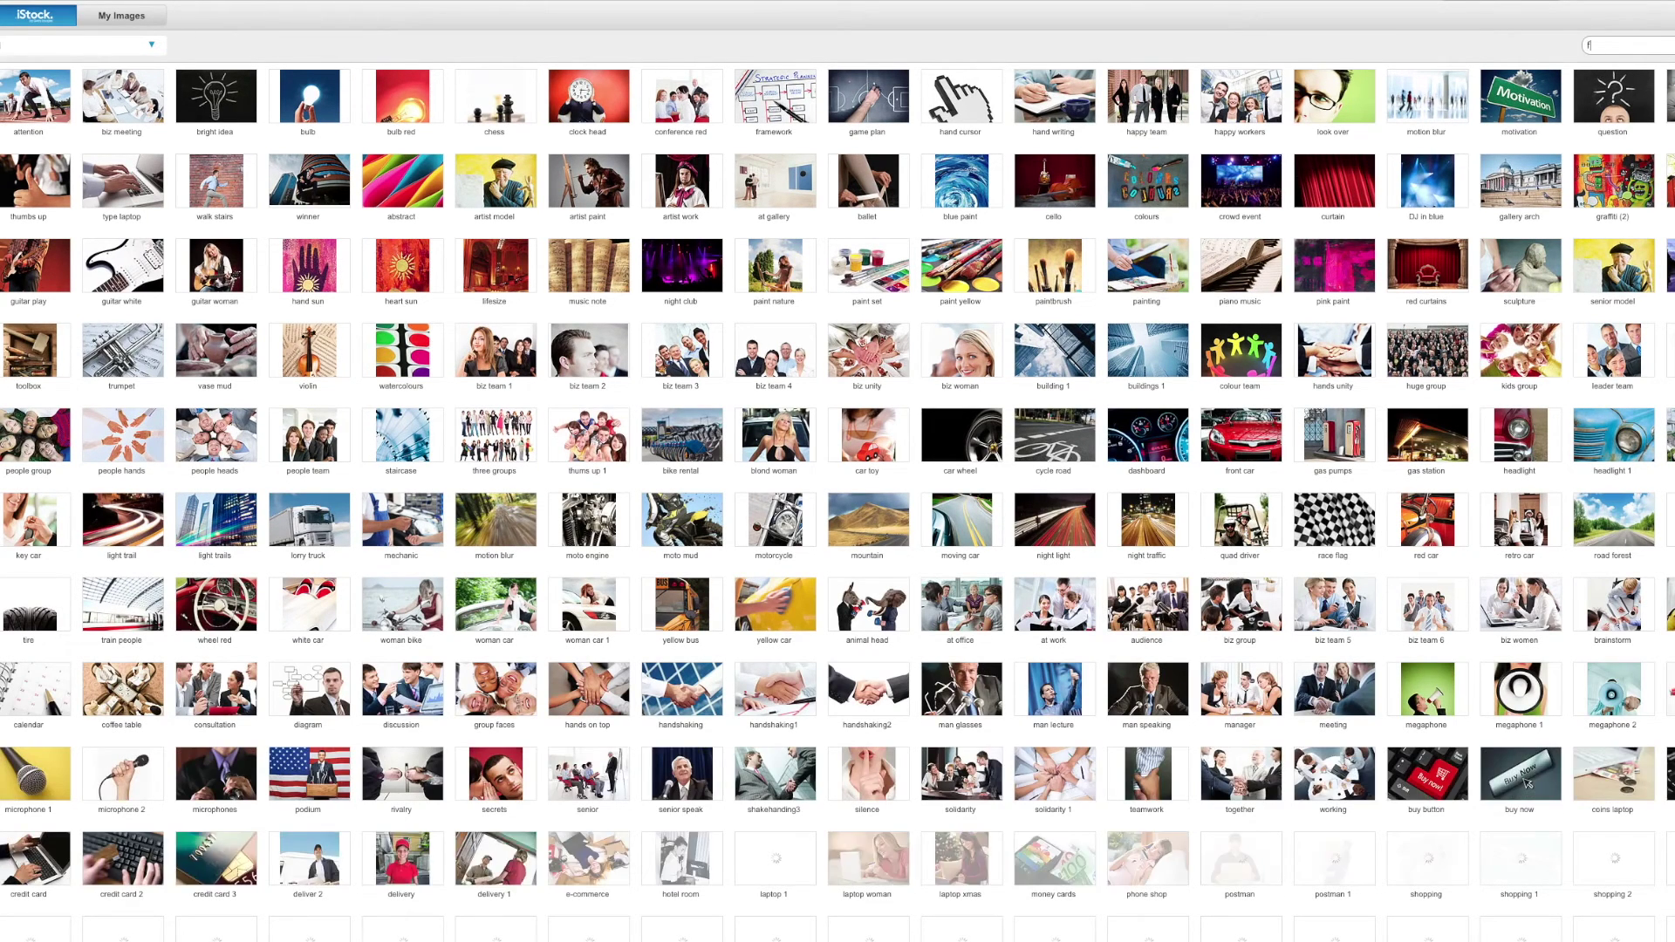
key(Return)
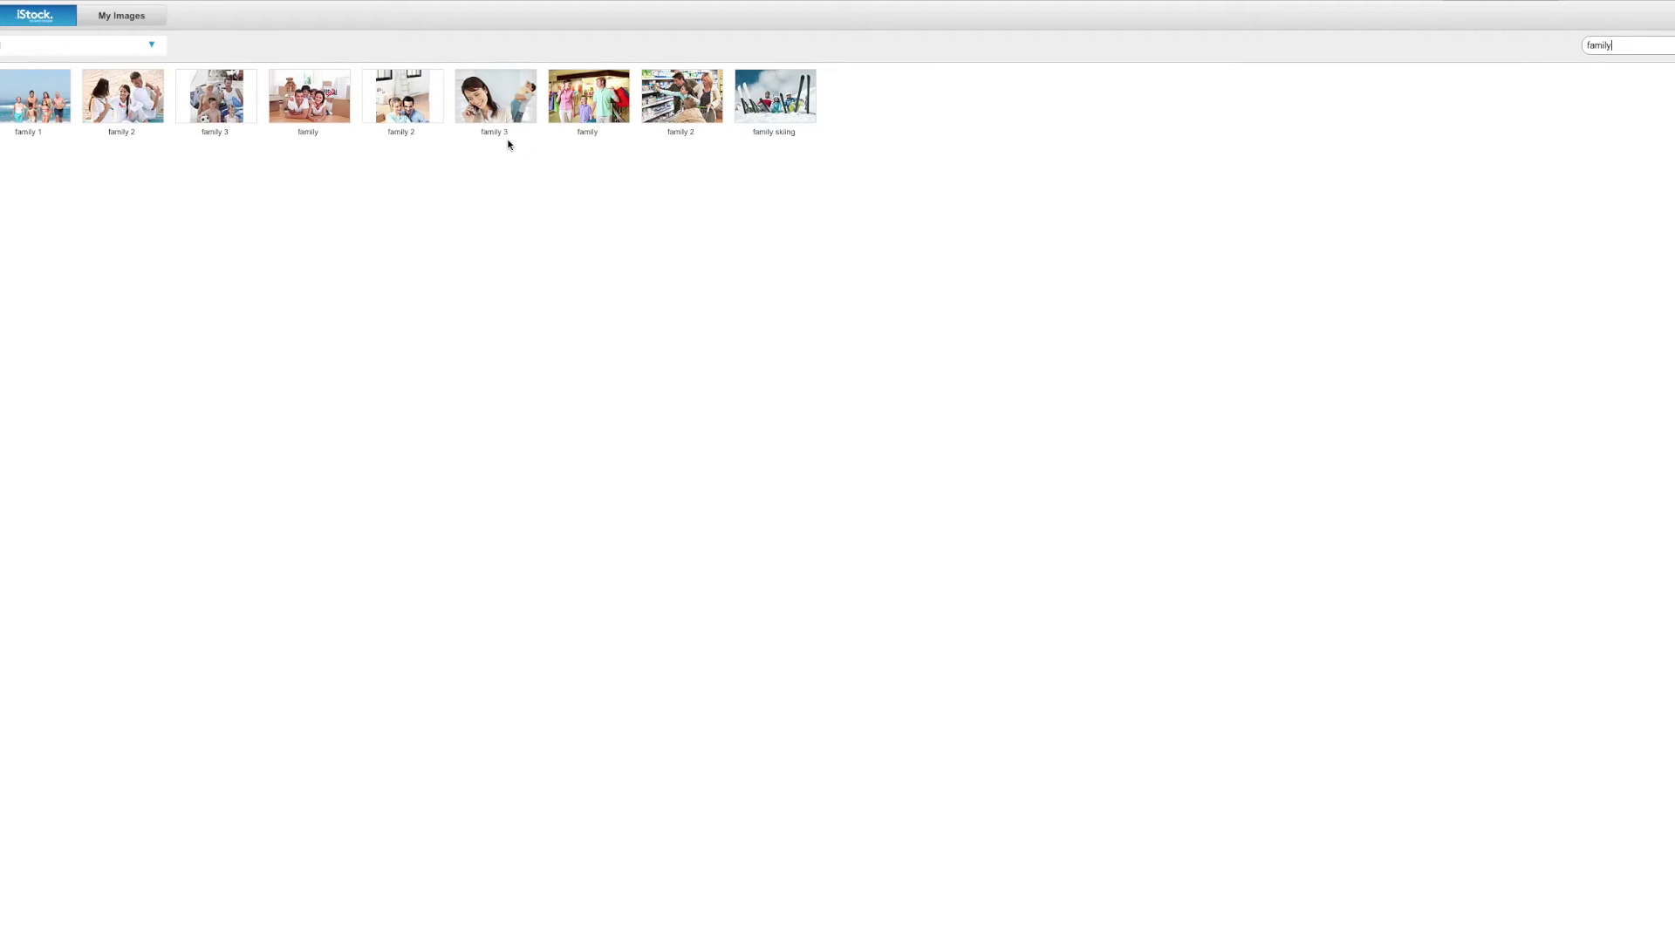
click(36, 120)
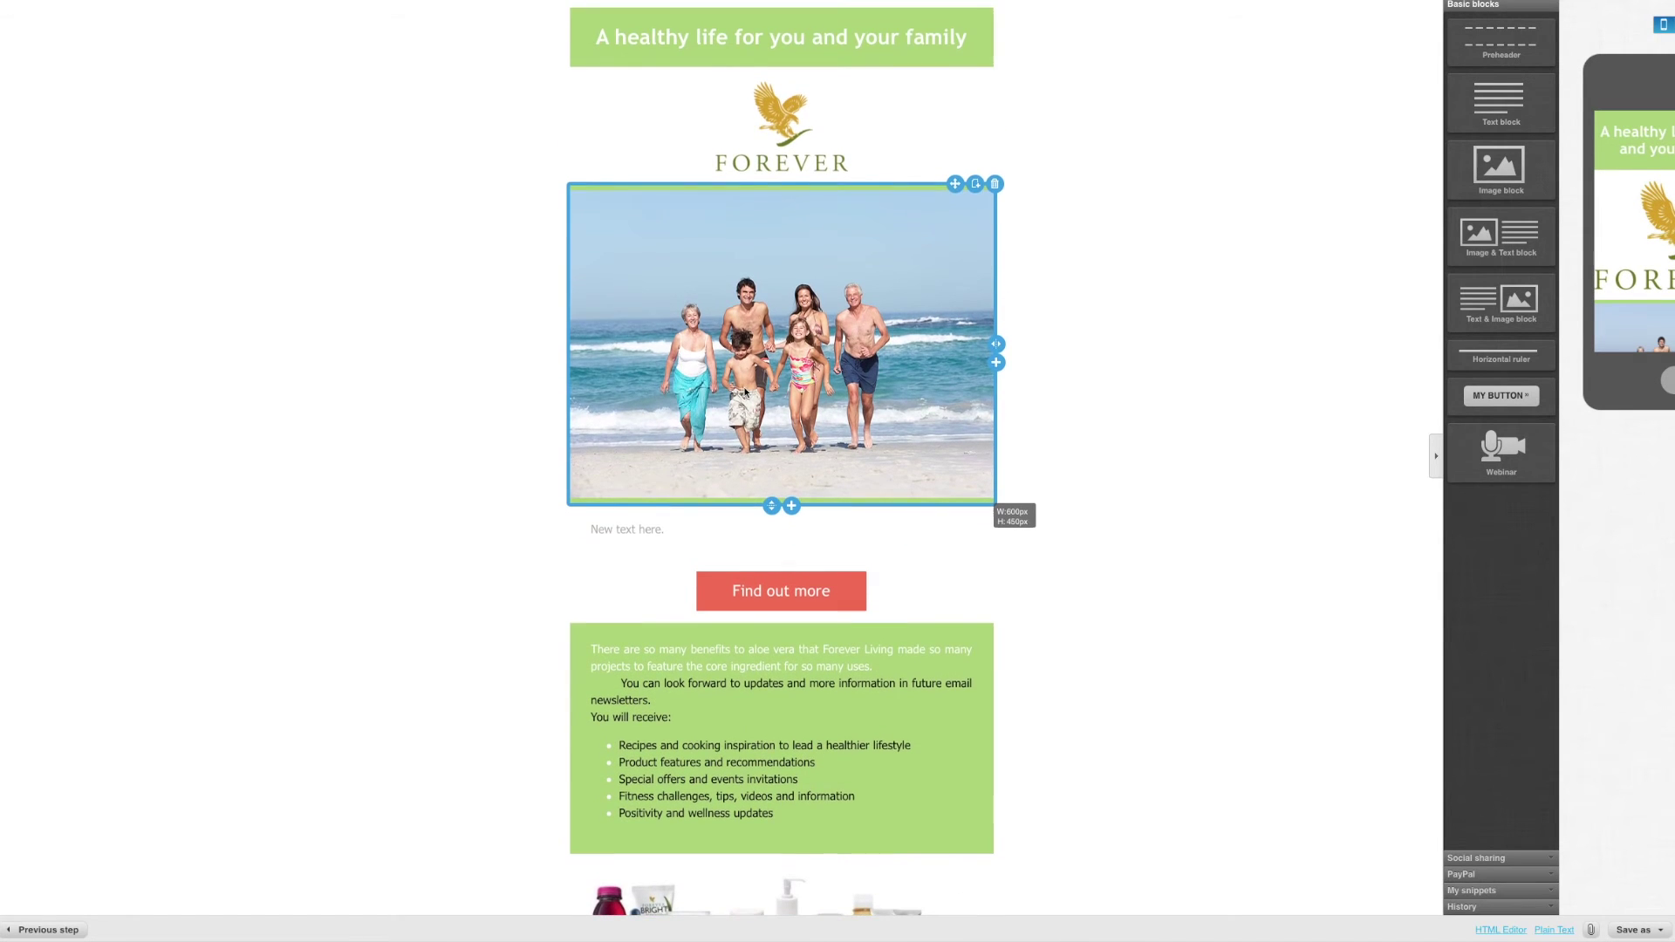
- Drag the FOREVER logo block down below the green benefits text block
click(790, 127)
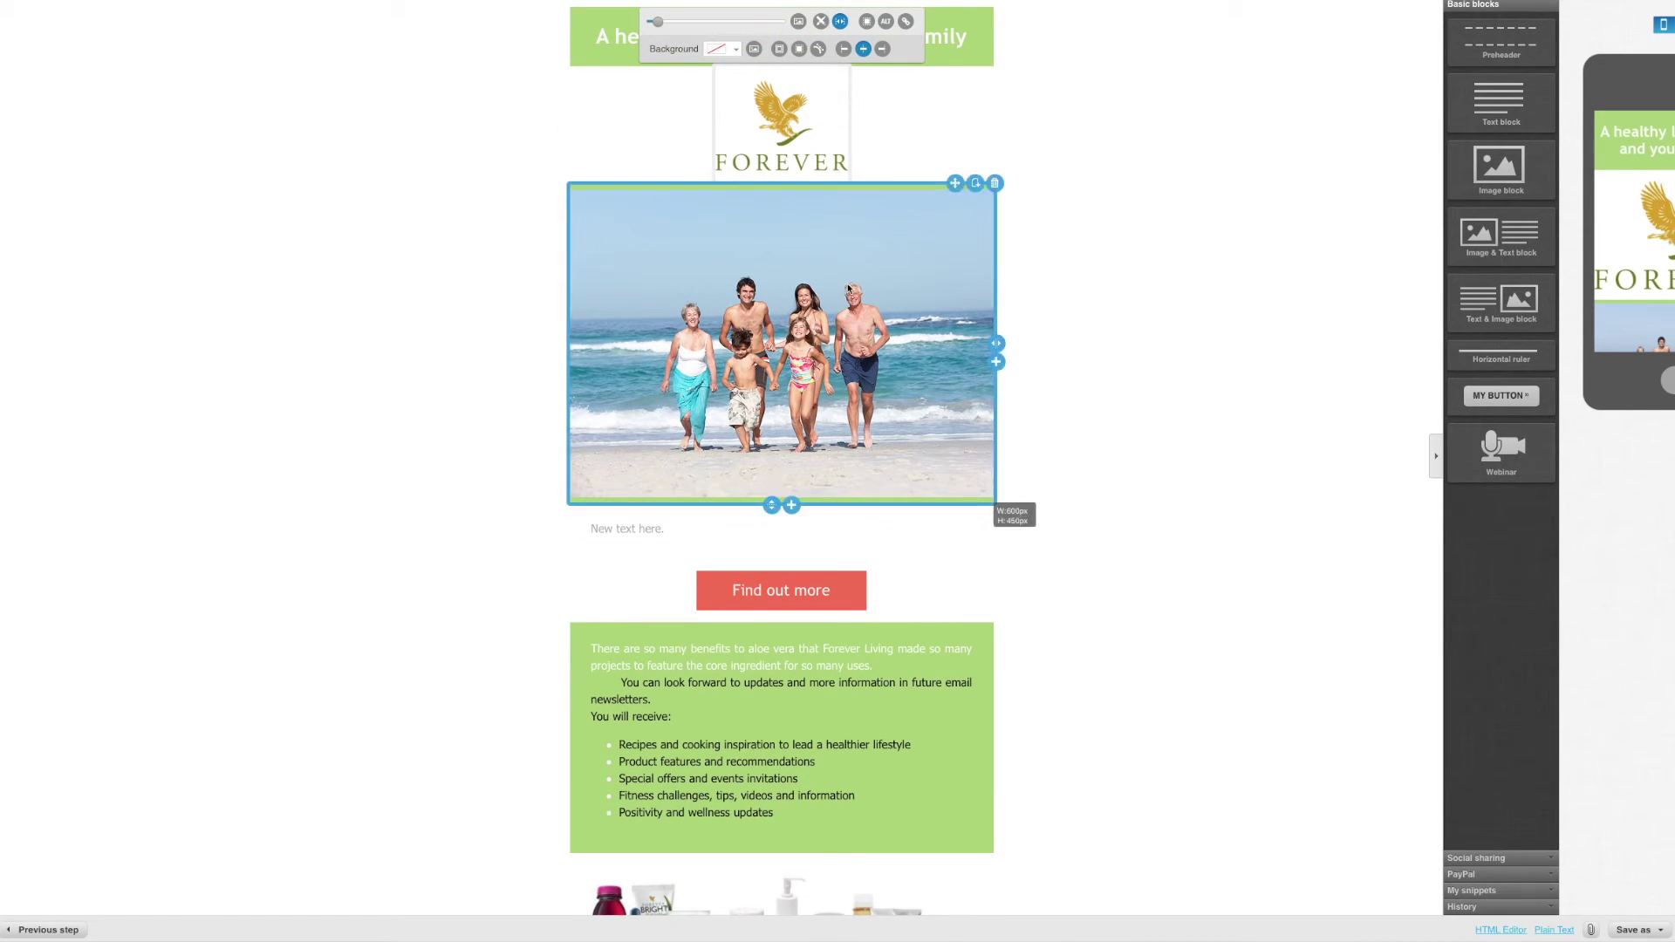
click(921, 127)
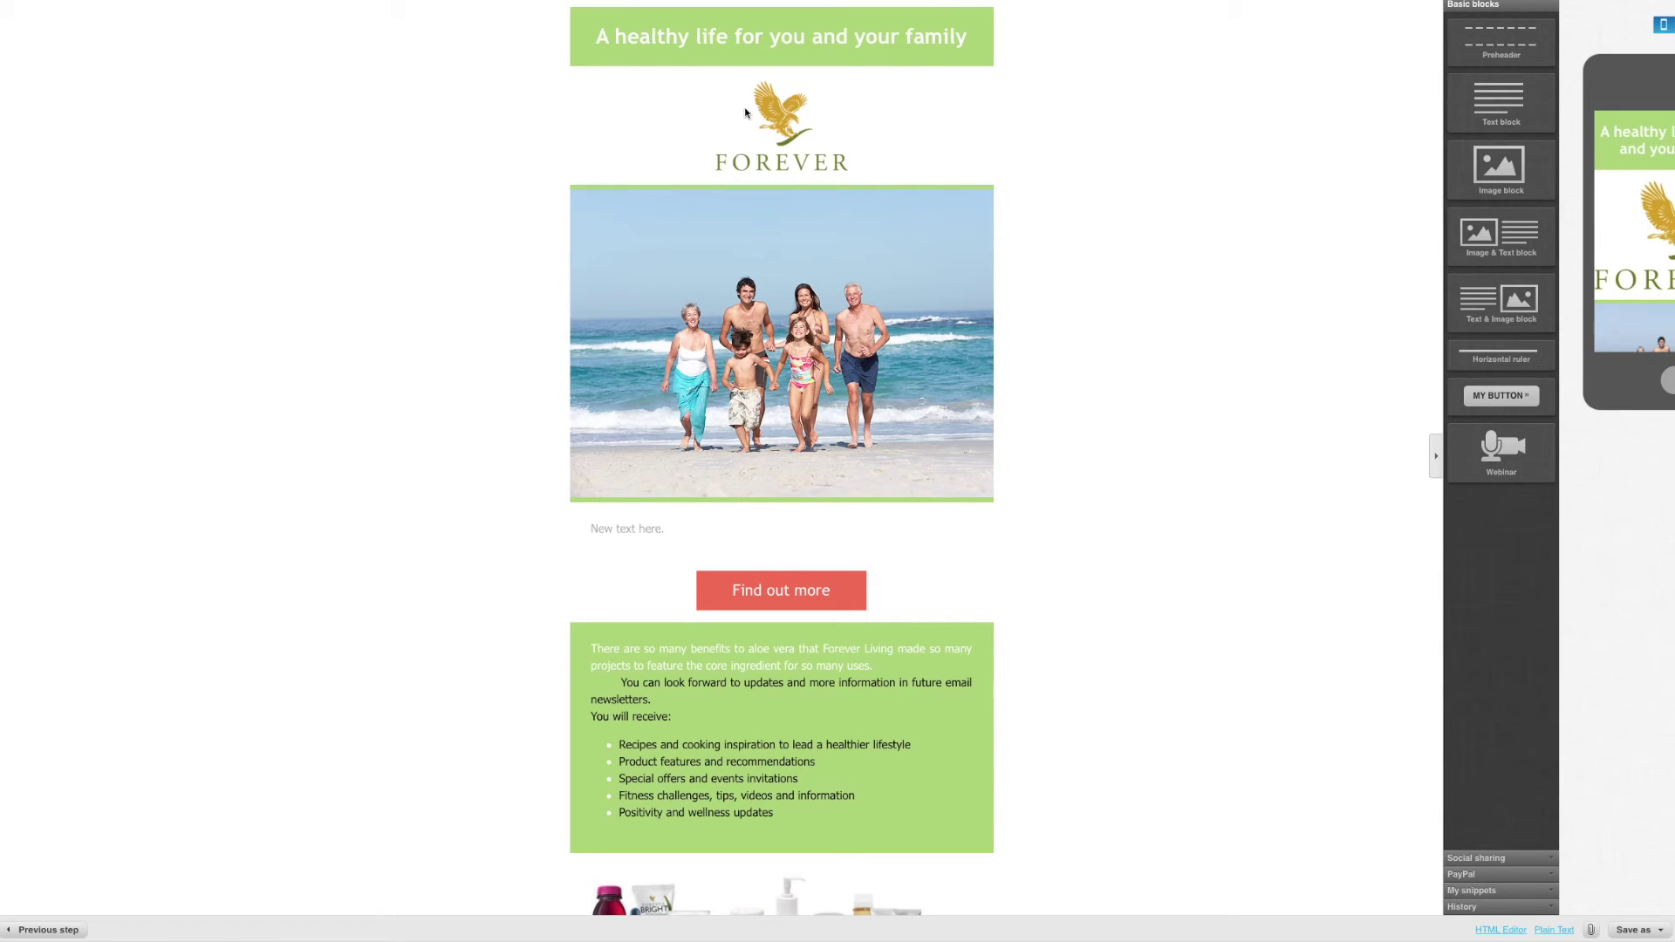
click(780, 116)
click(858, 132)
click(795, 131)
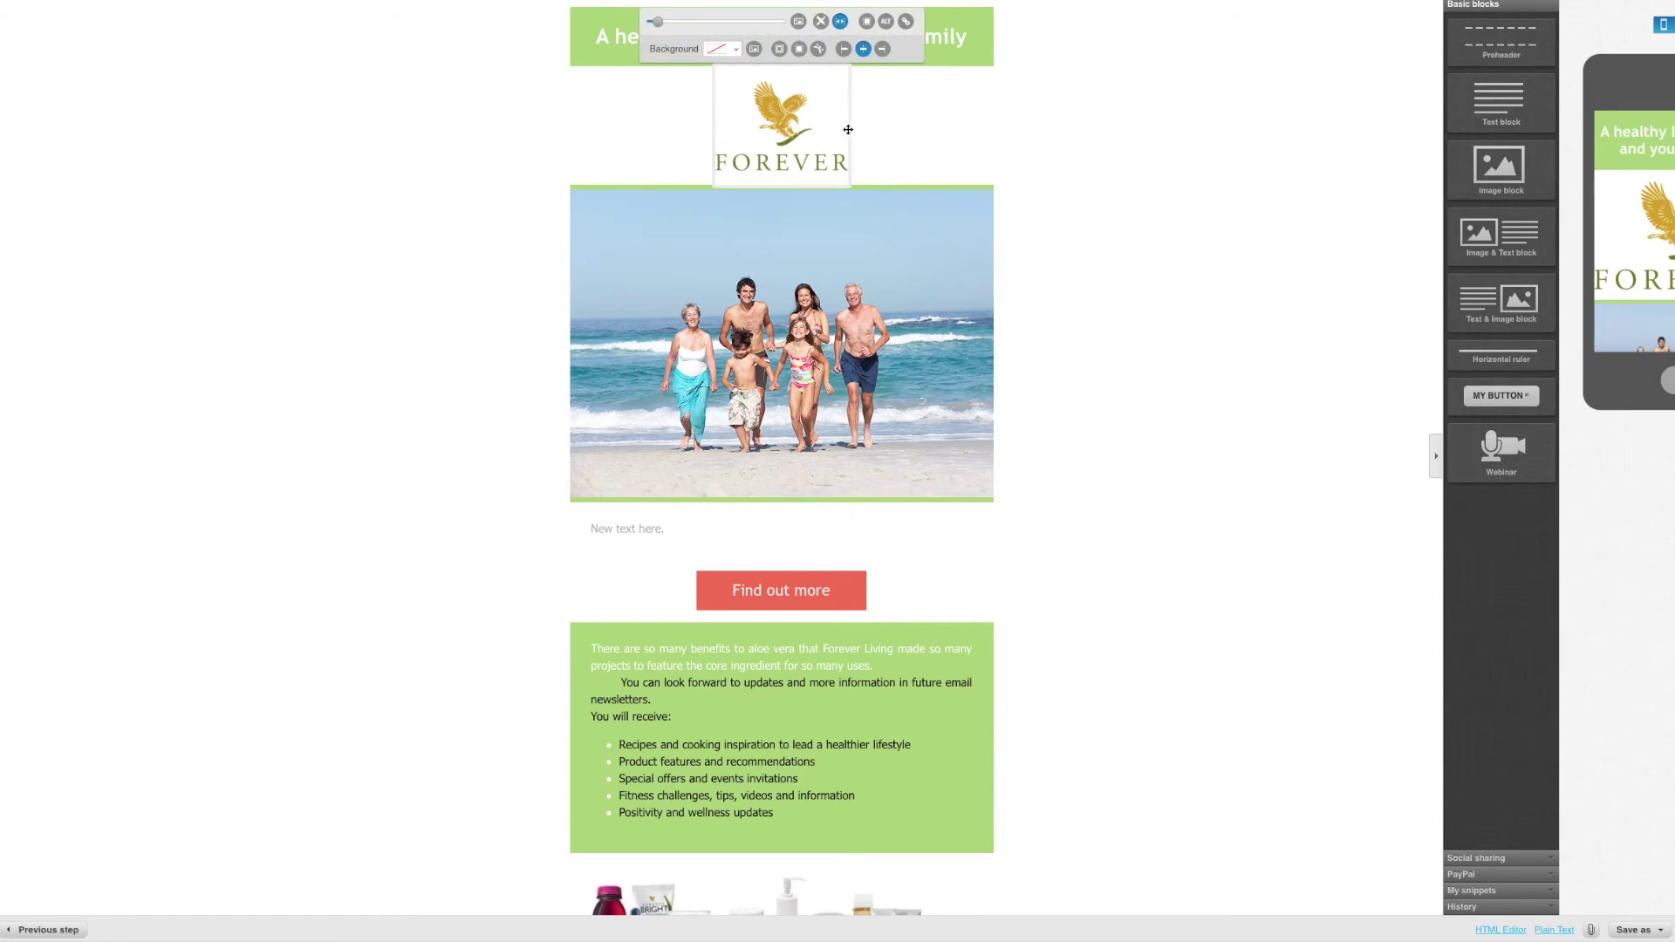
click(901, 131)
mouse_move(856, 131)
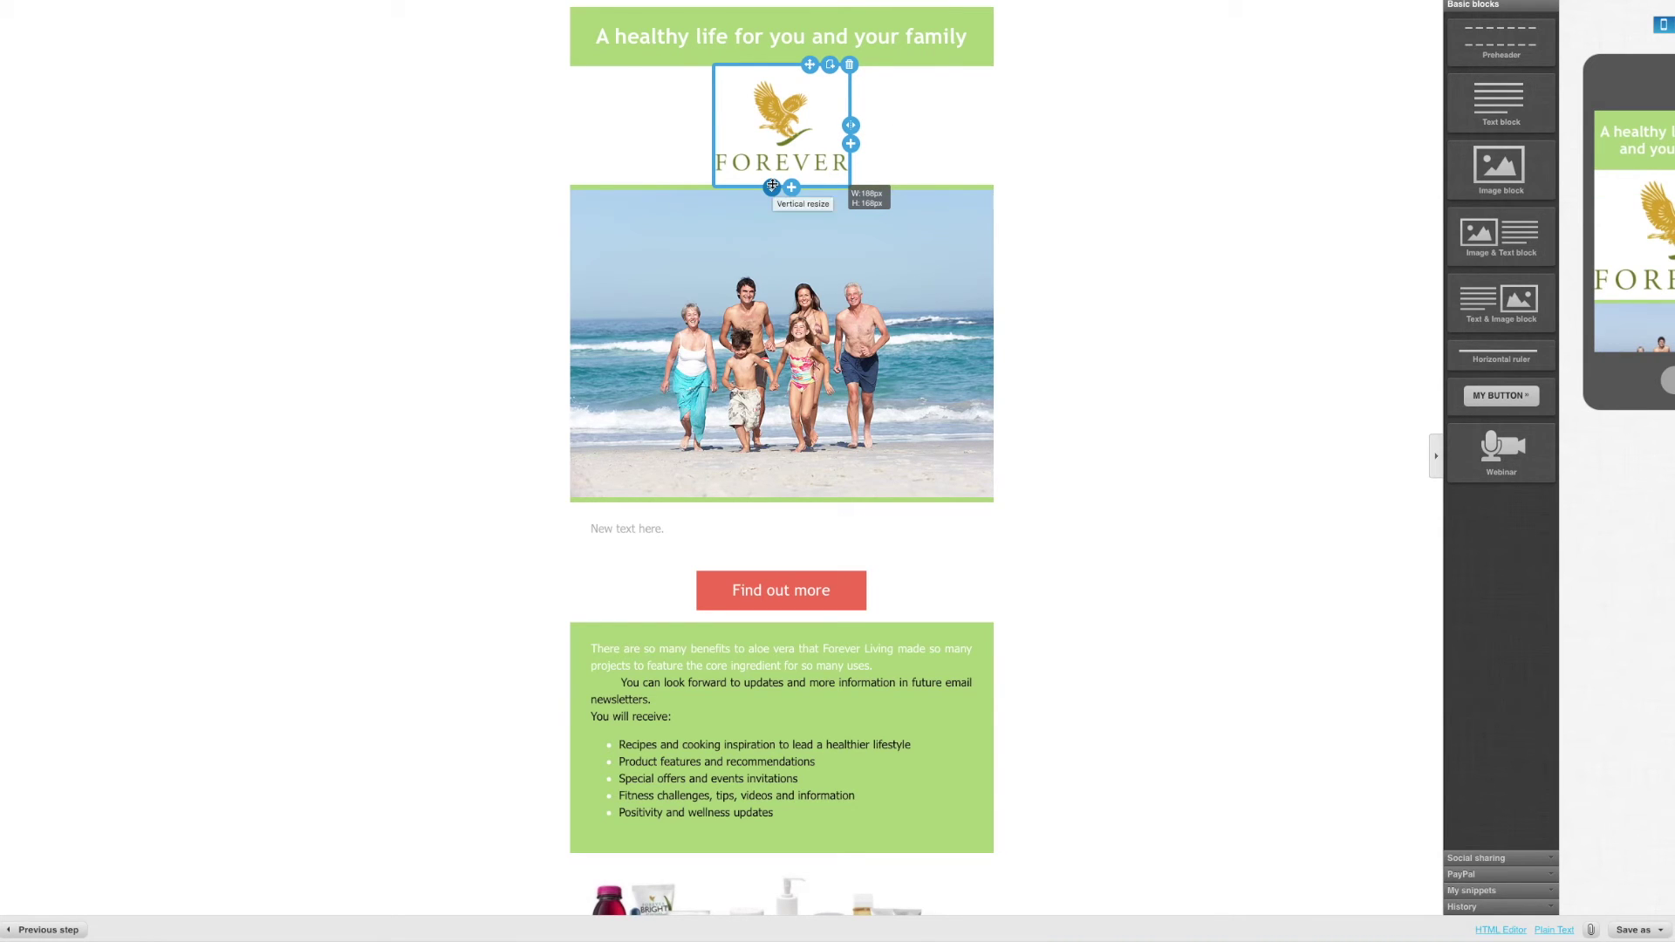
drag(810, 64, 814, 737)
scroll(811, 624, down, 2)
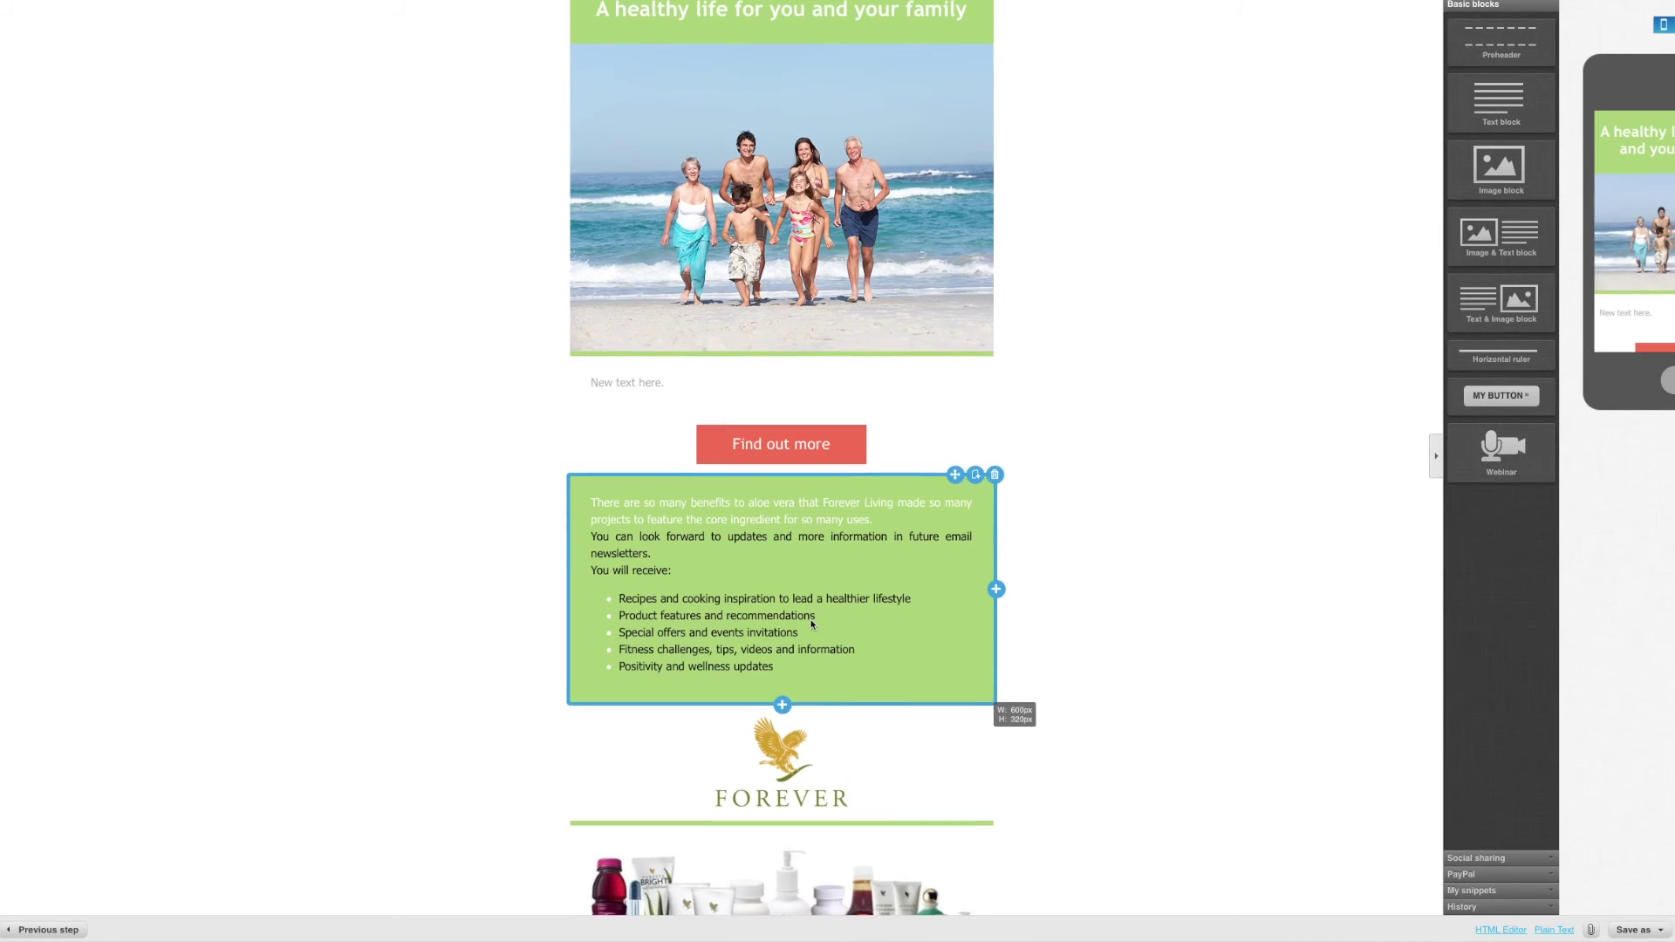
scroll(811, 624, up, 2)
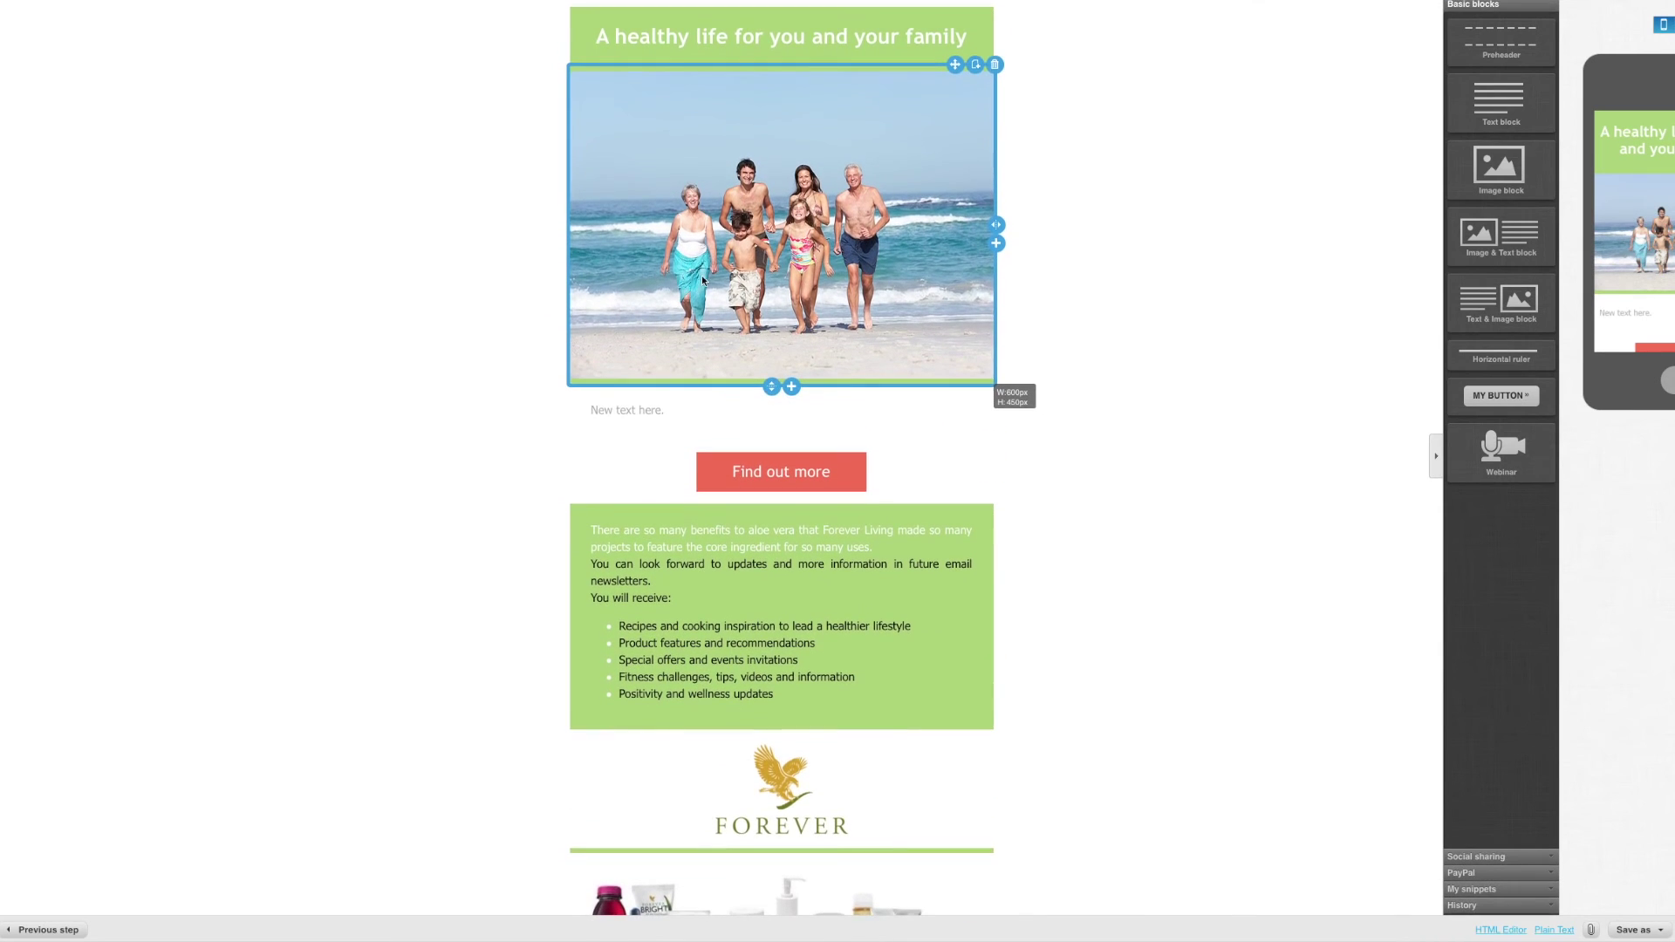
- Replace 'New text here.' with 'Dear' plus the [[firstname]] contact field
click(661, 413)
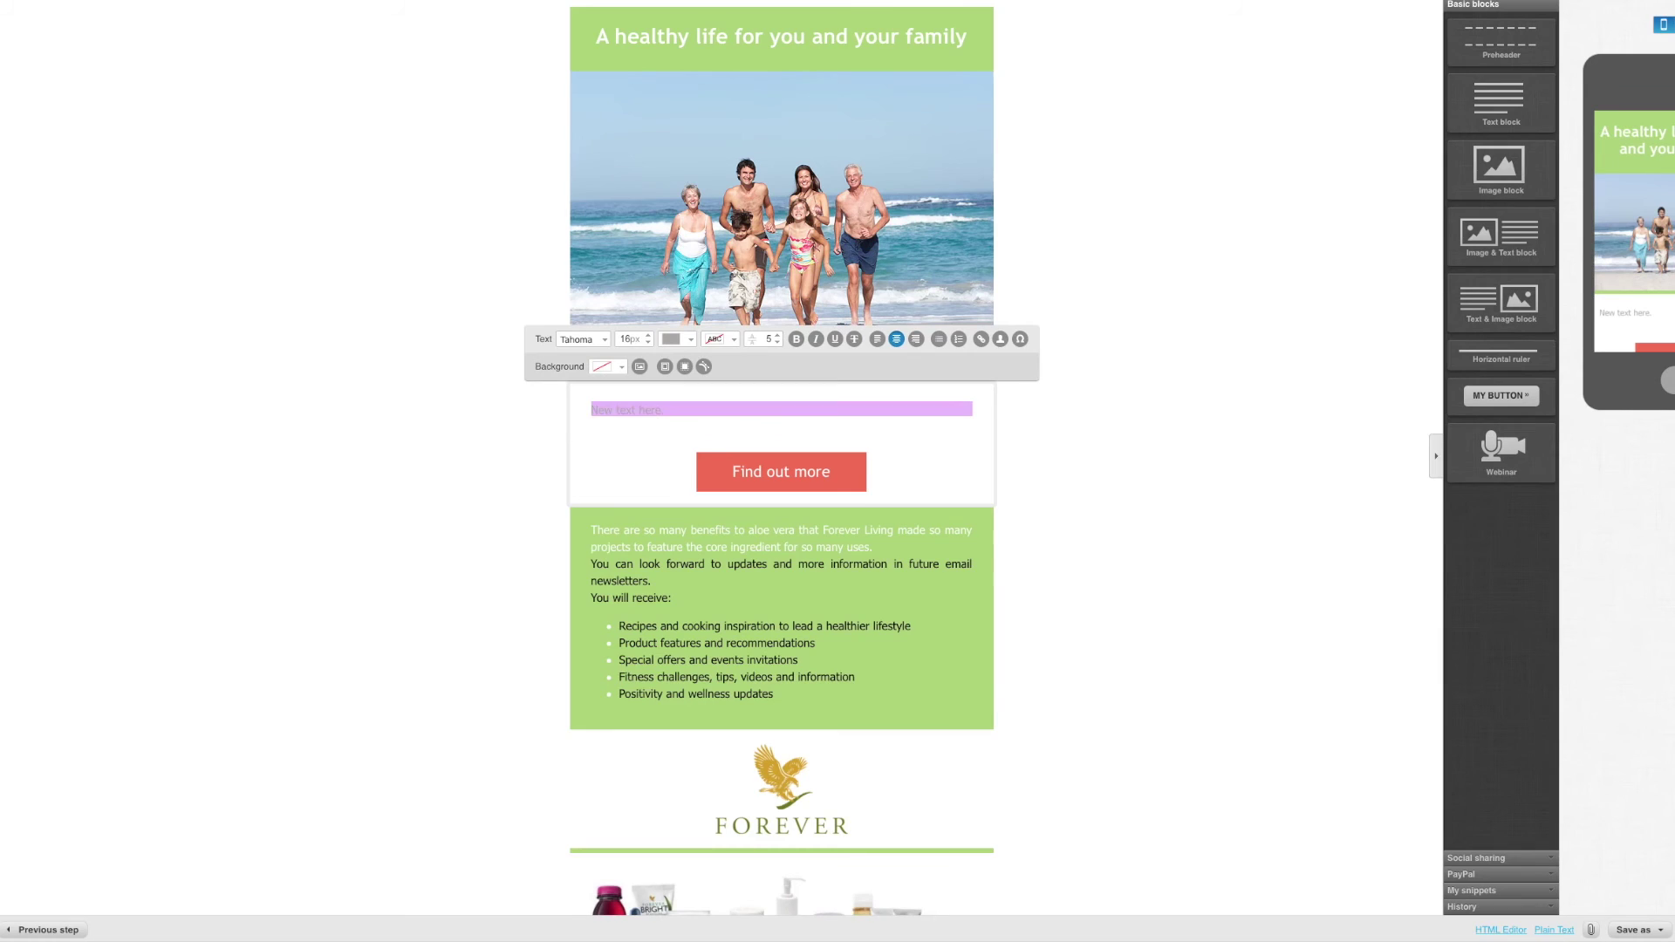
text(Dear)
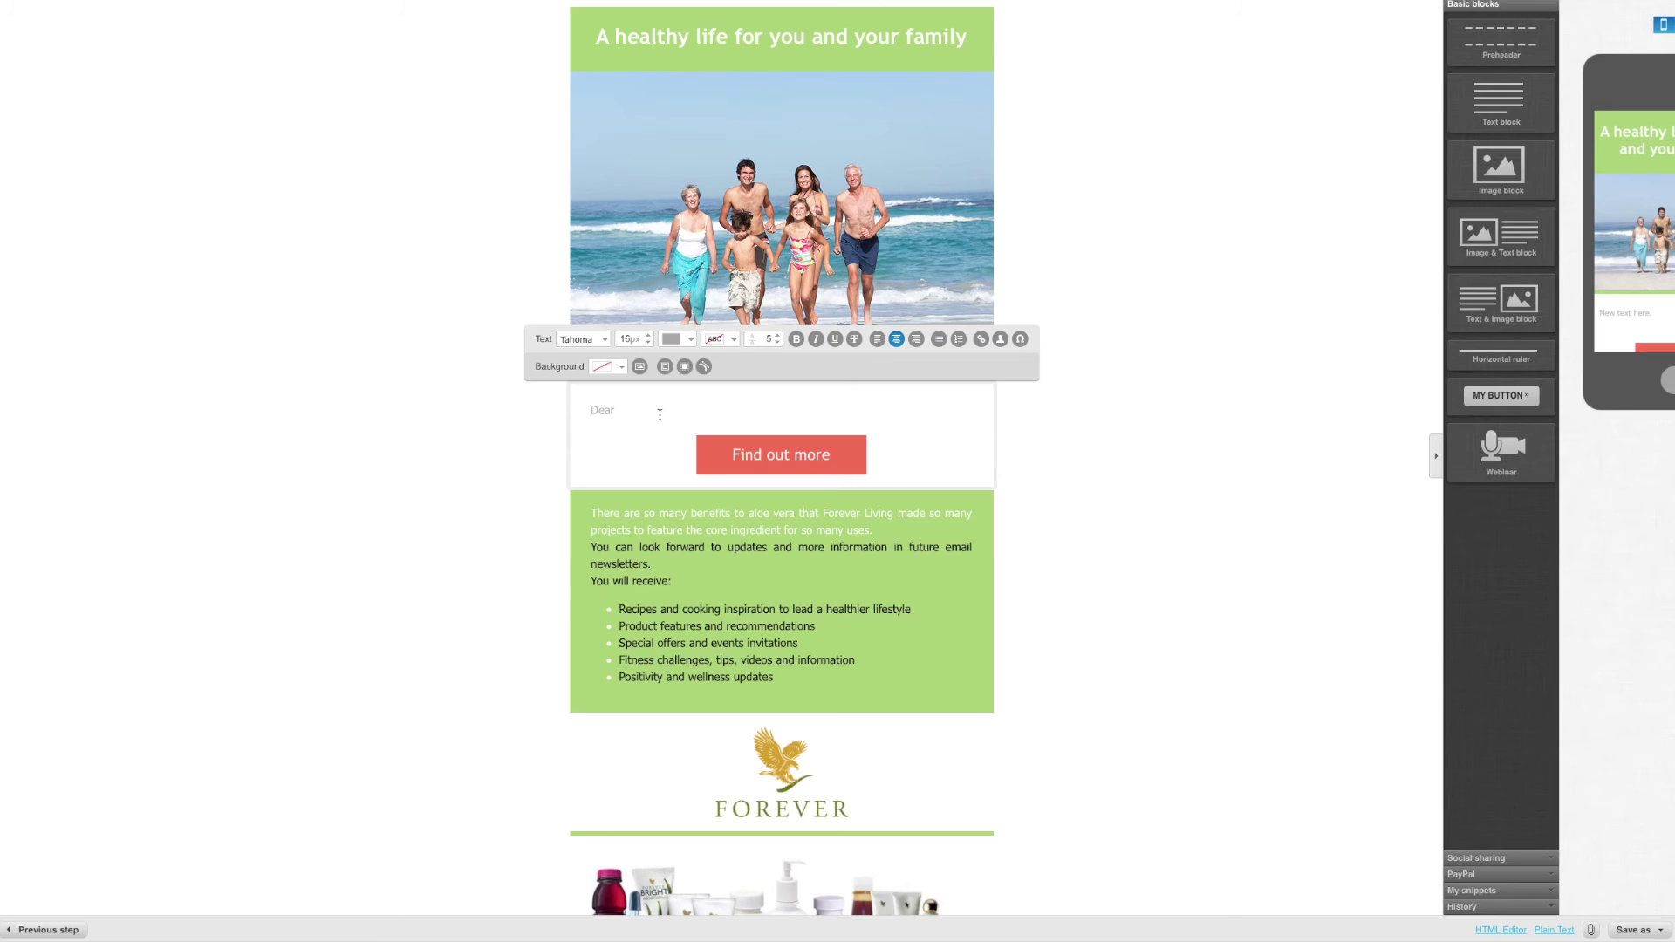
click(1001, 340)
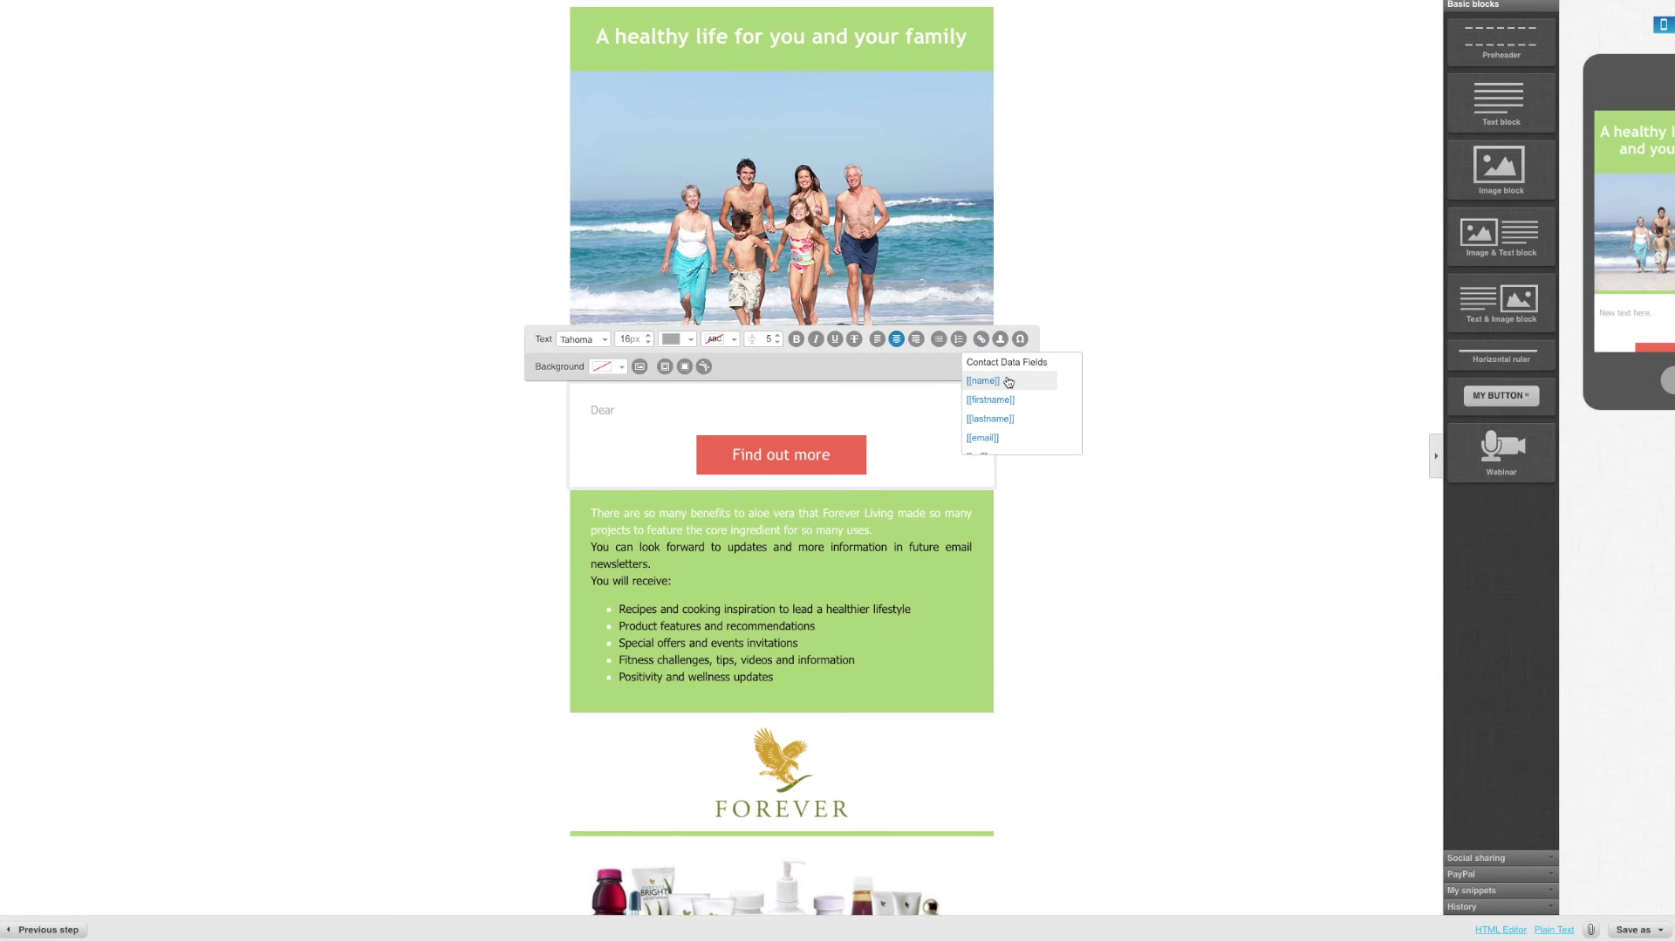
click(991, 400)
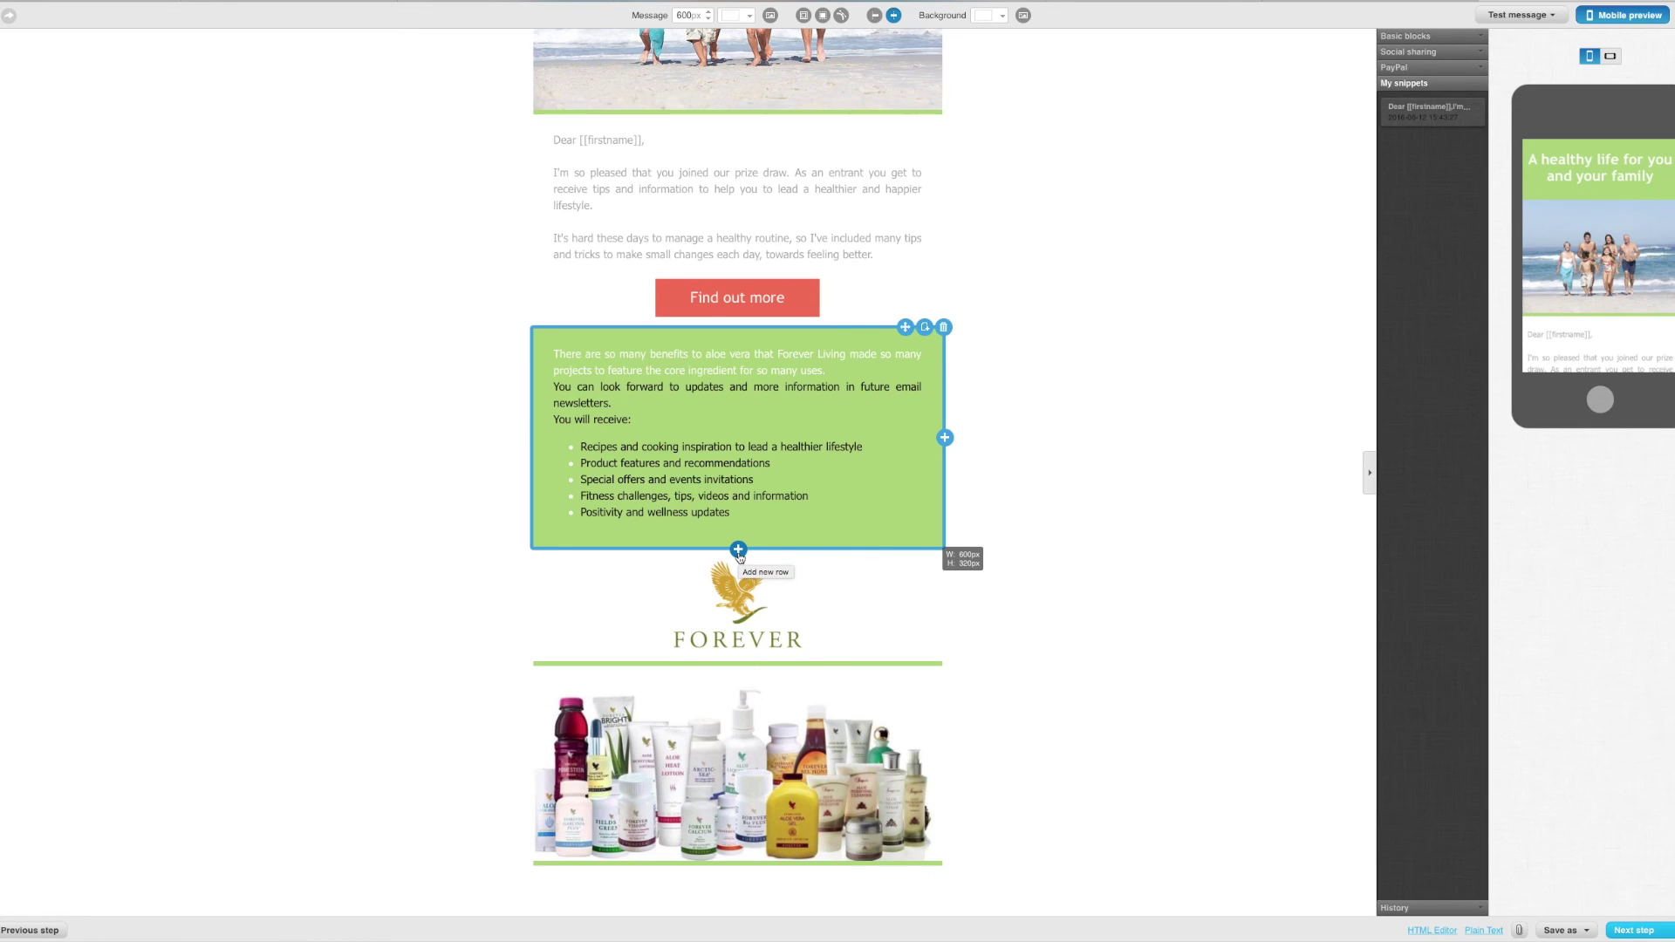
- Copy the green and greeting blocks, place the greeting copy under the first green block, and edit the green copy's text
click(738, 550)
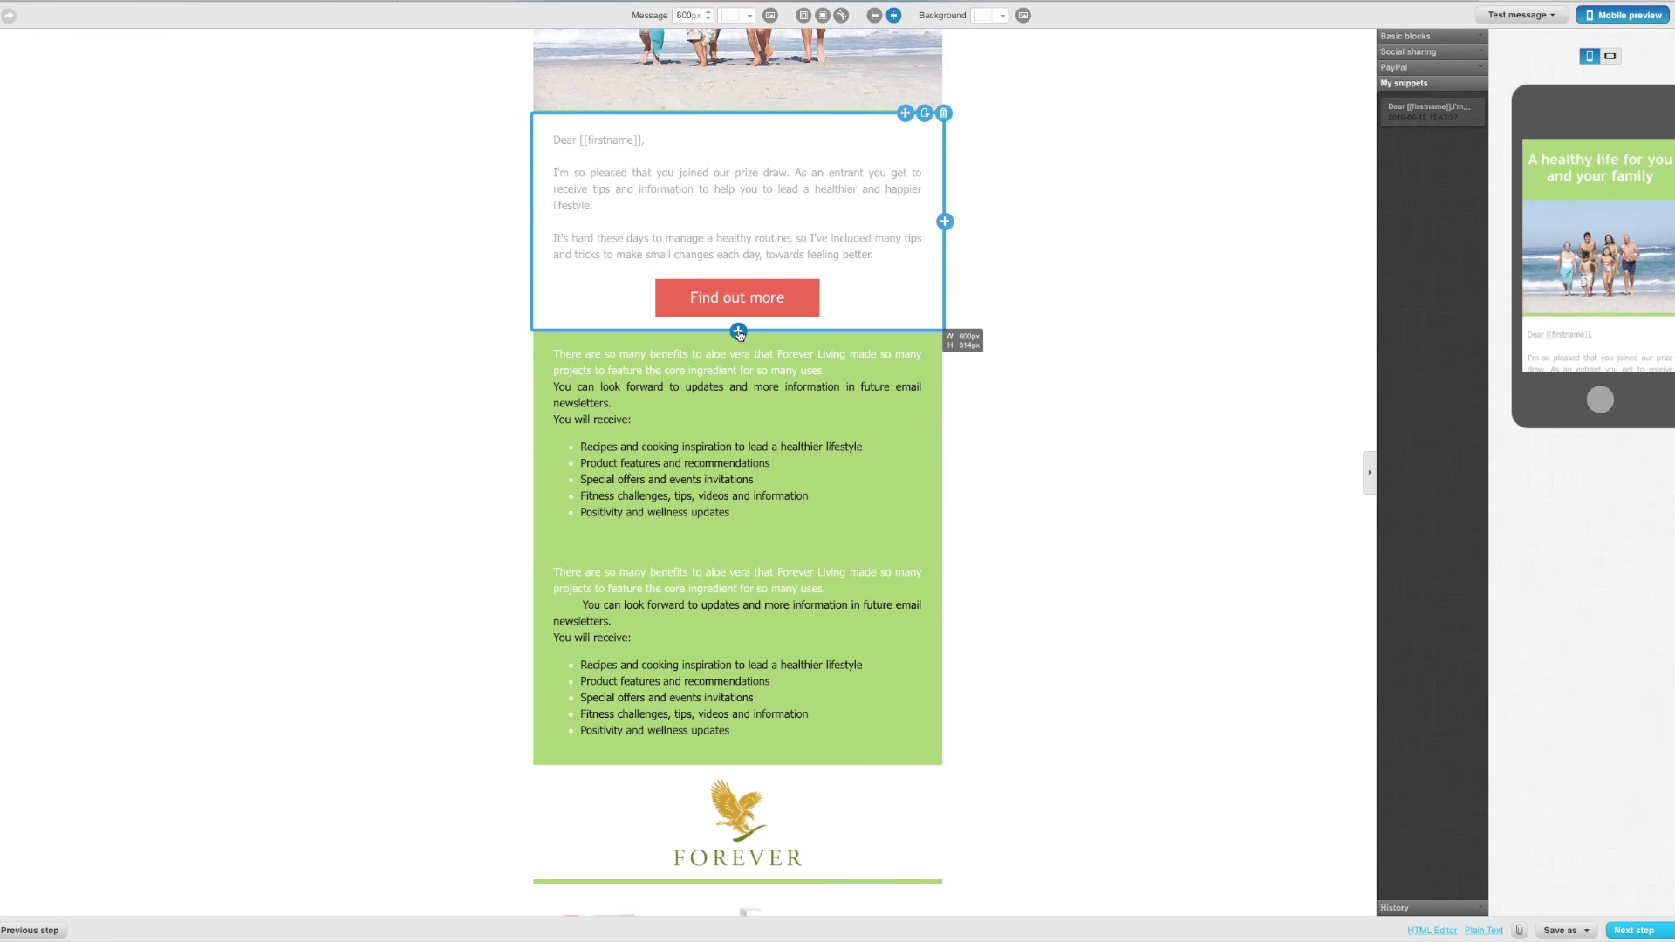
click(738, 333)
scroll(738, 334, down, 3)
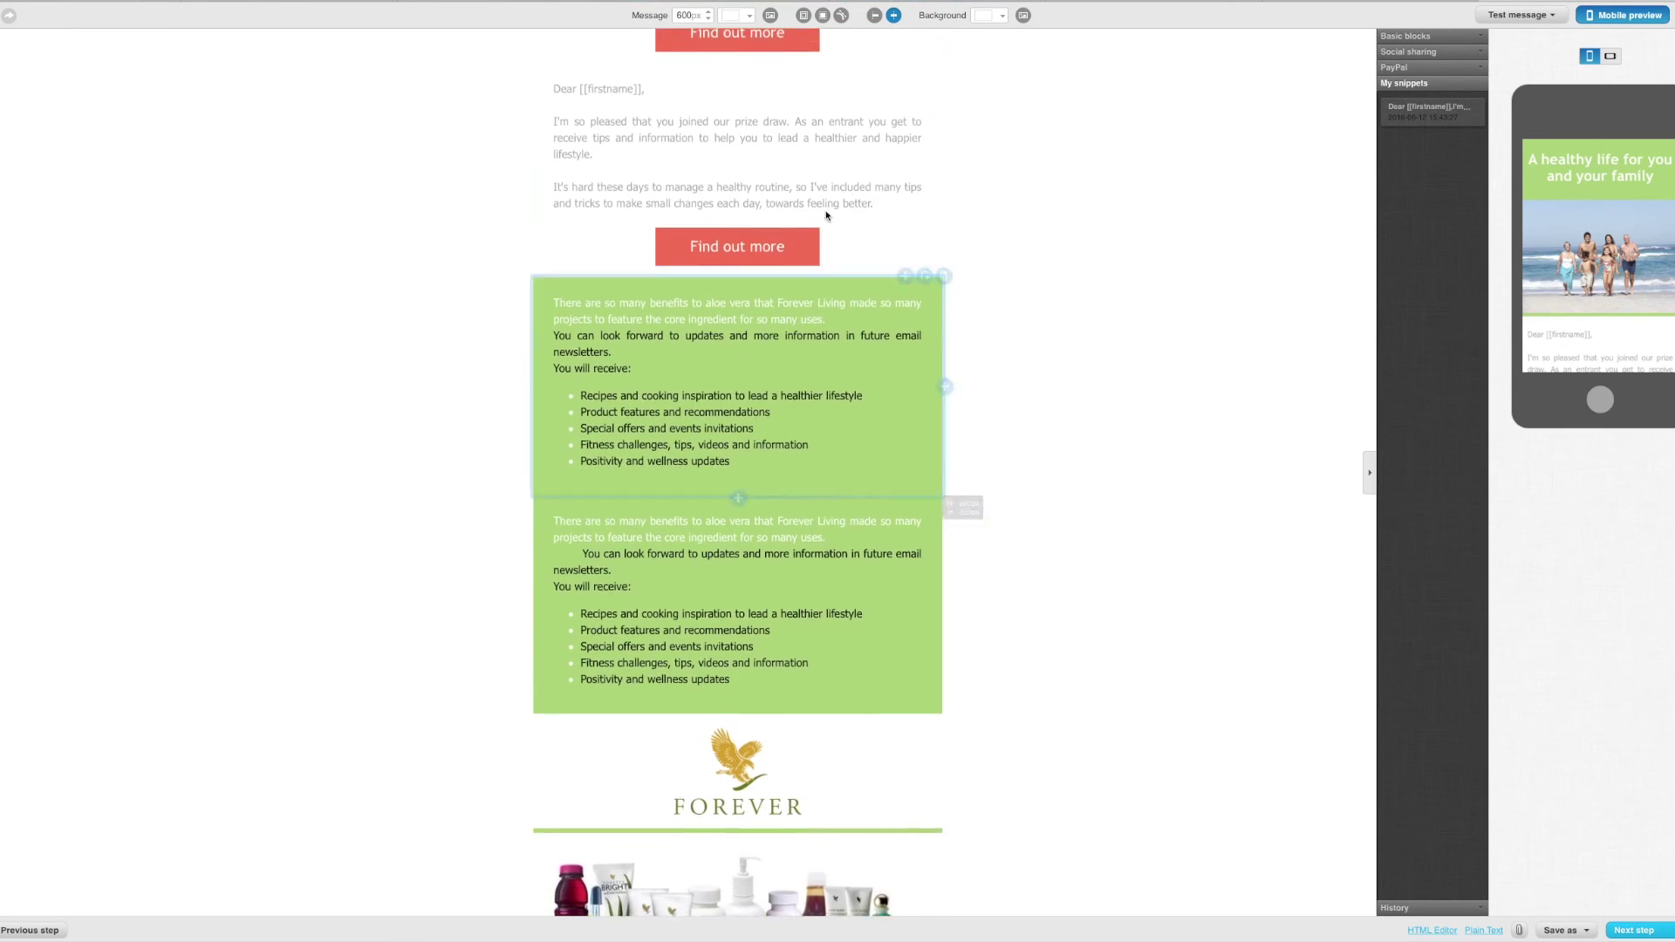
drag(904, 41, 902, 527)
click(779, 621)
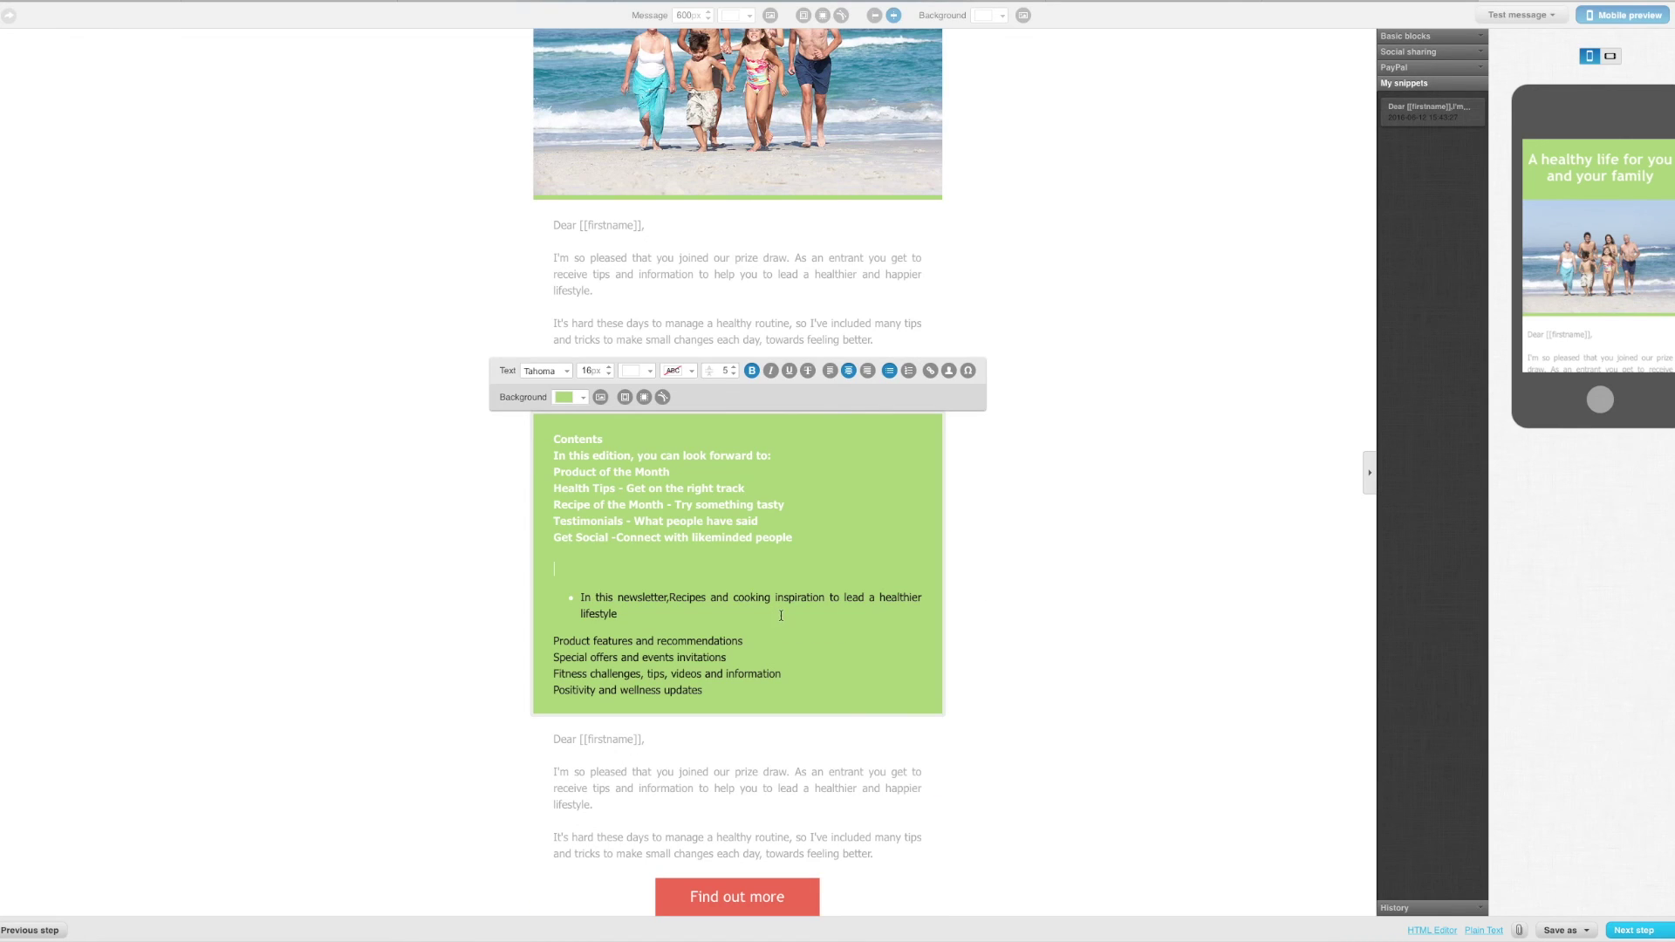